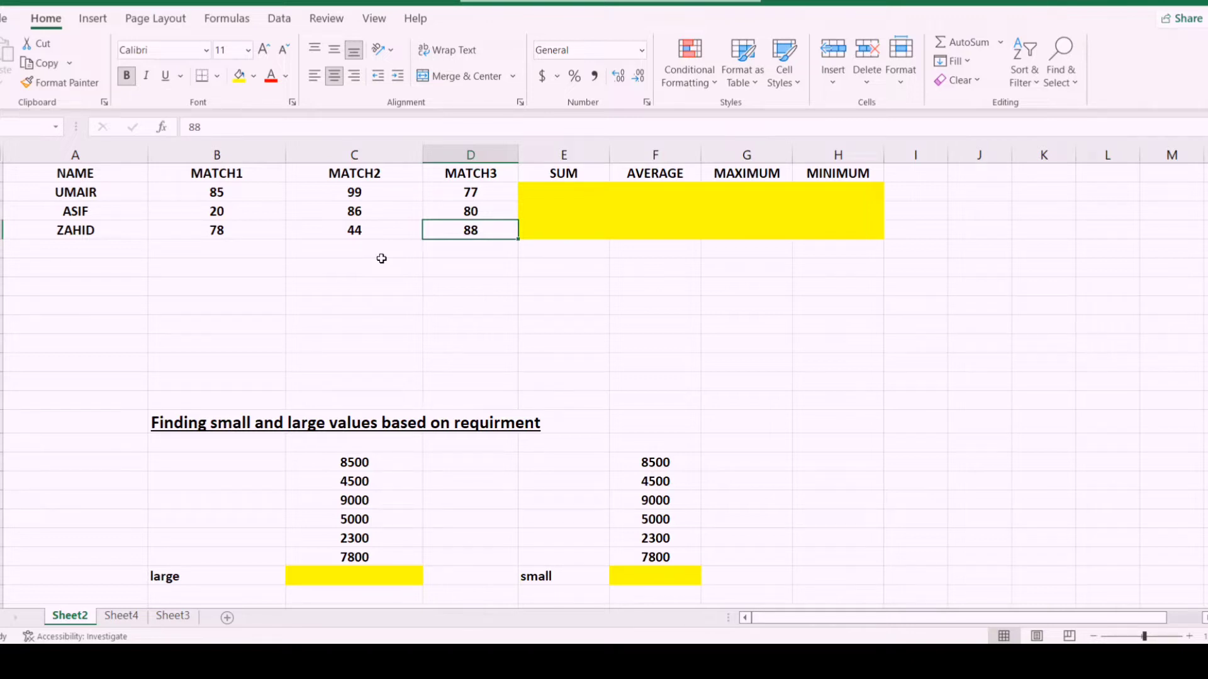
Calculate the first player's total in E4 with =SUM(B4:D4) and fill the formula down through E6.
{"action": "left_click", "coordinate": [564, 189]}
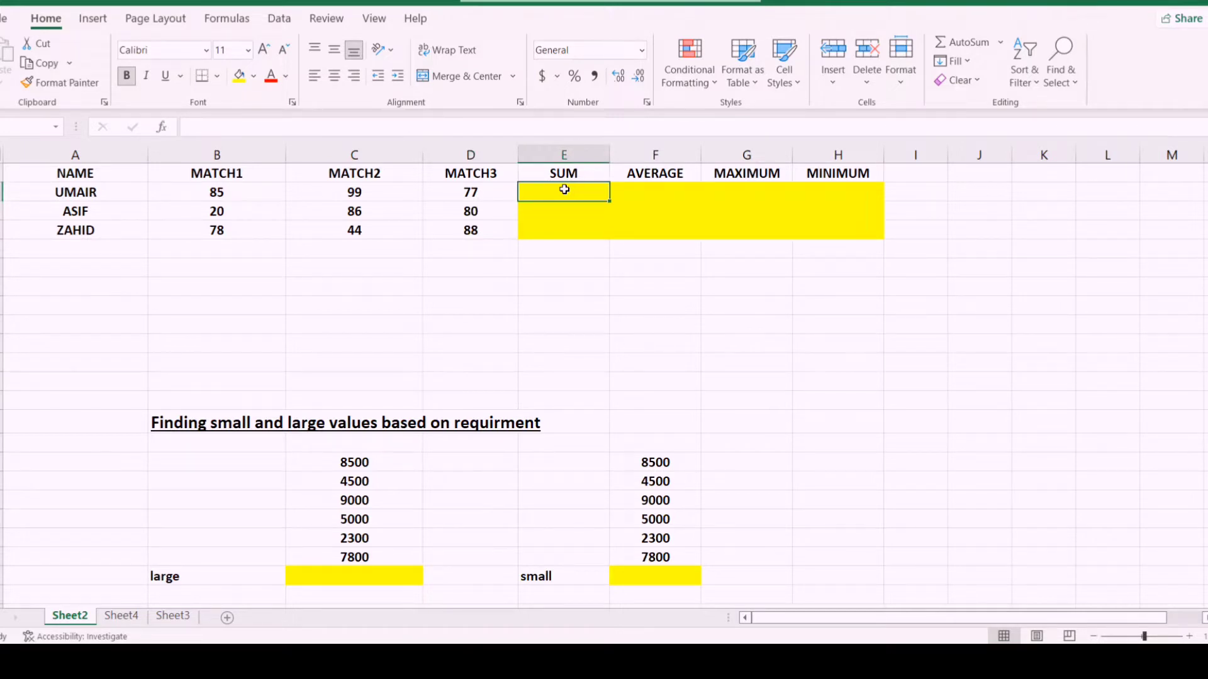
{"action": "type", "text": "="}
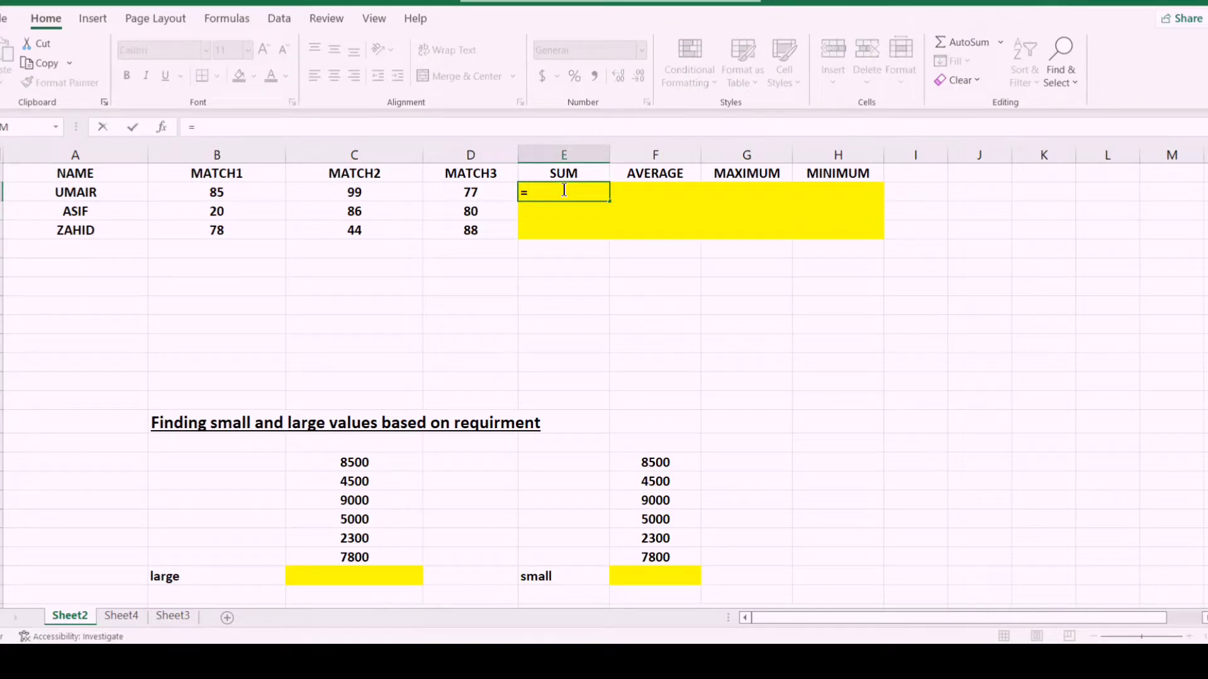
{"action": "type", "text": "s"}
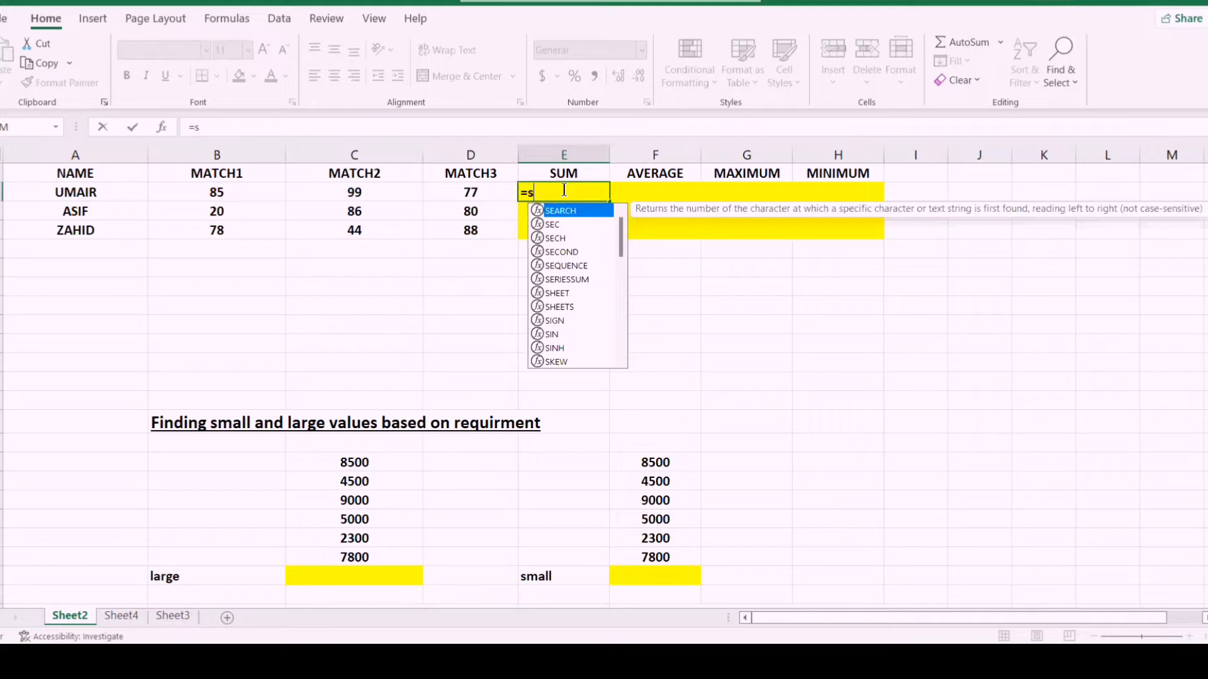
{"action": "type", "text": "um("}
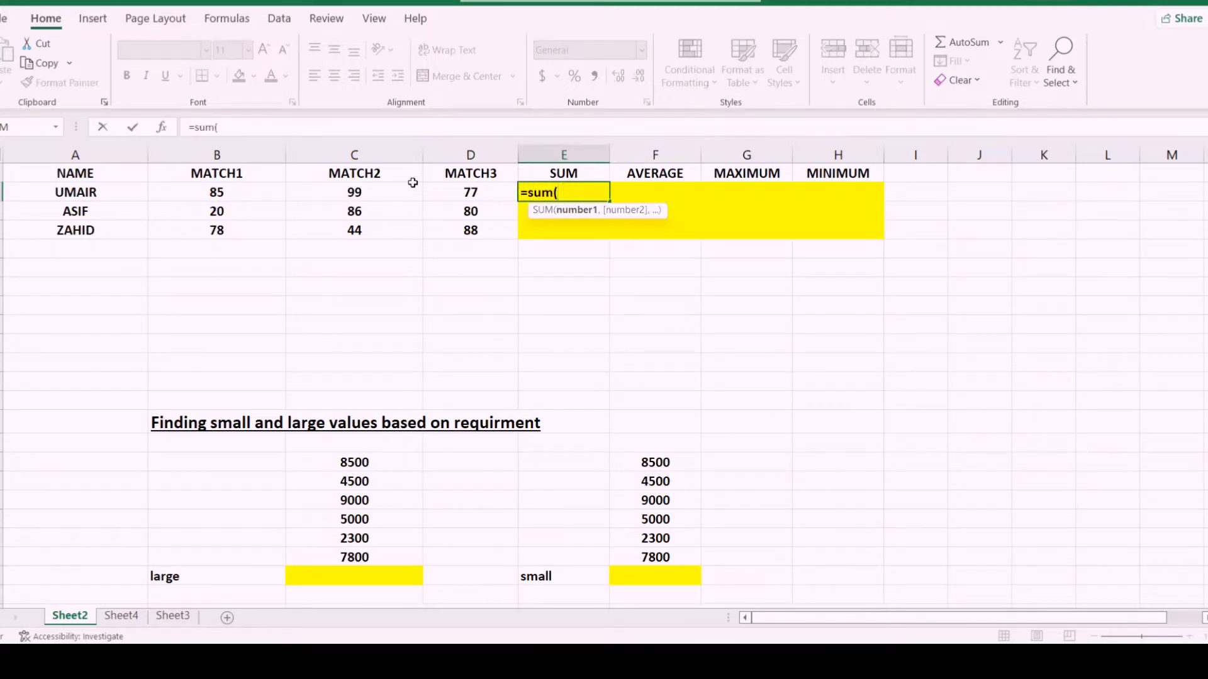
{"action": "left_click", "coordinate": [265, 192]}
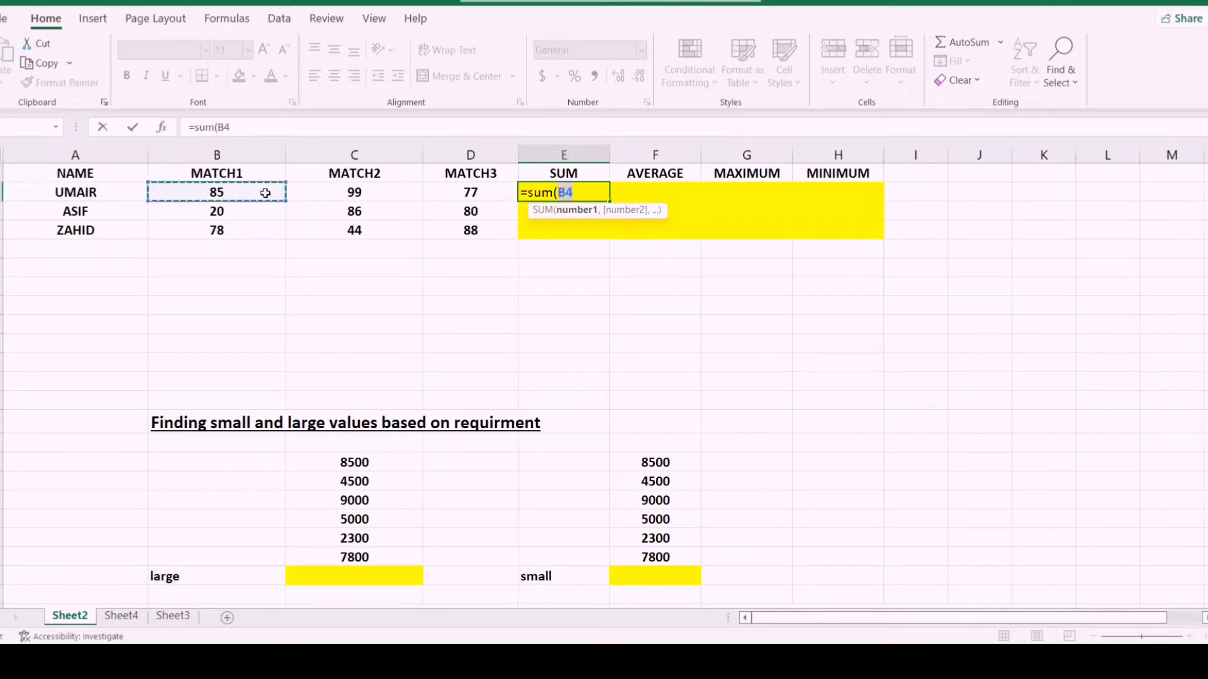
{"action": "key", "text": "shift+Right"}
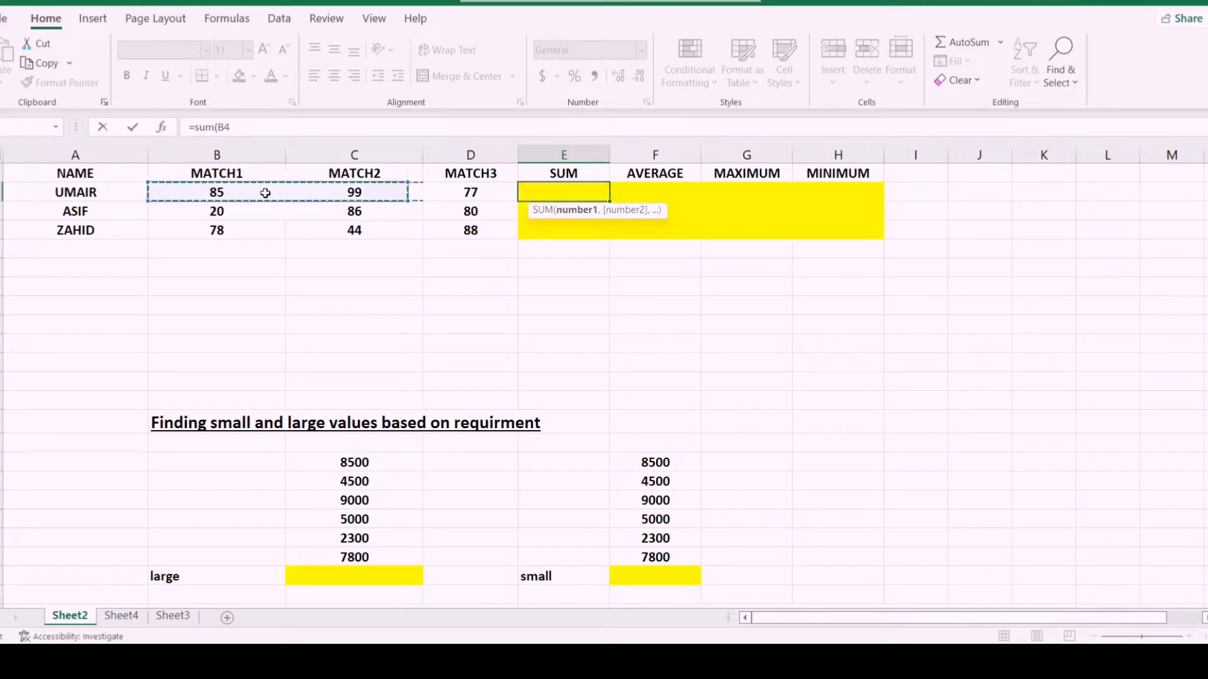
{"action": "key", "text": "shift+Right"}
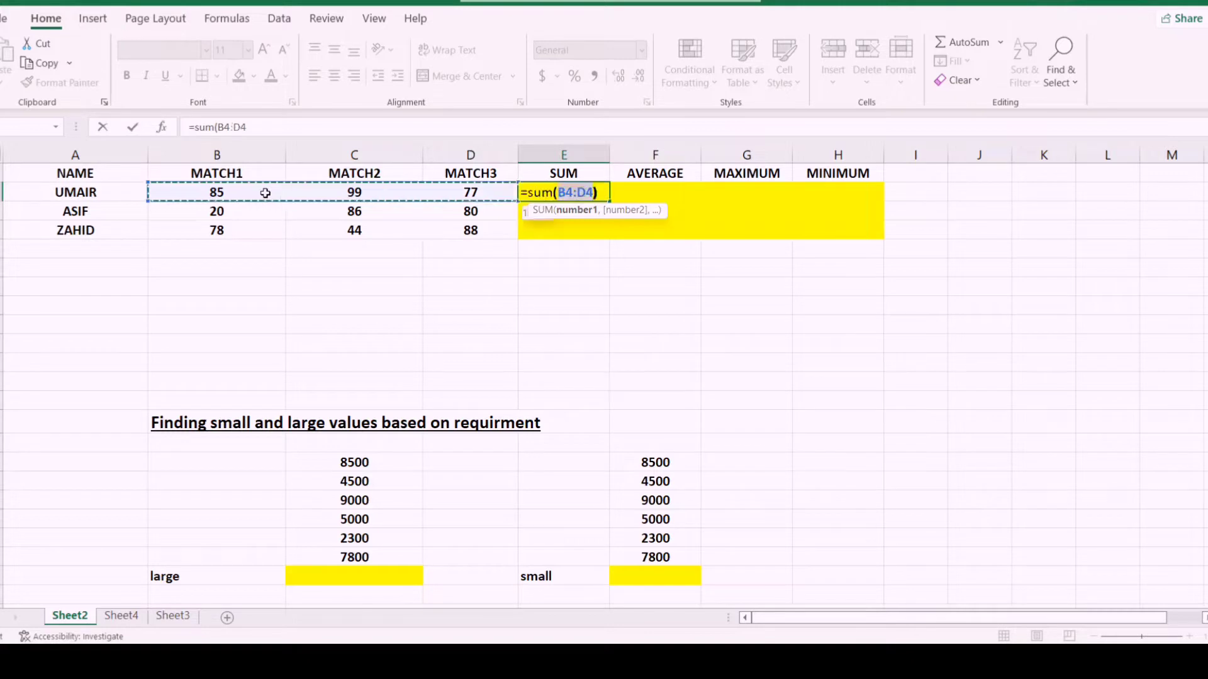
{"action": "type", "text": ")"}
{"action": "key", "text": "Return"}
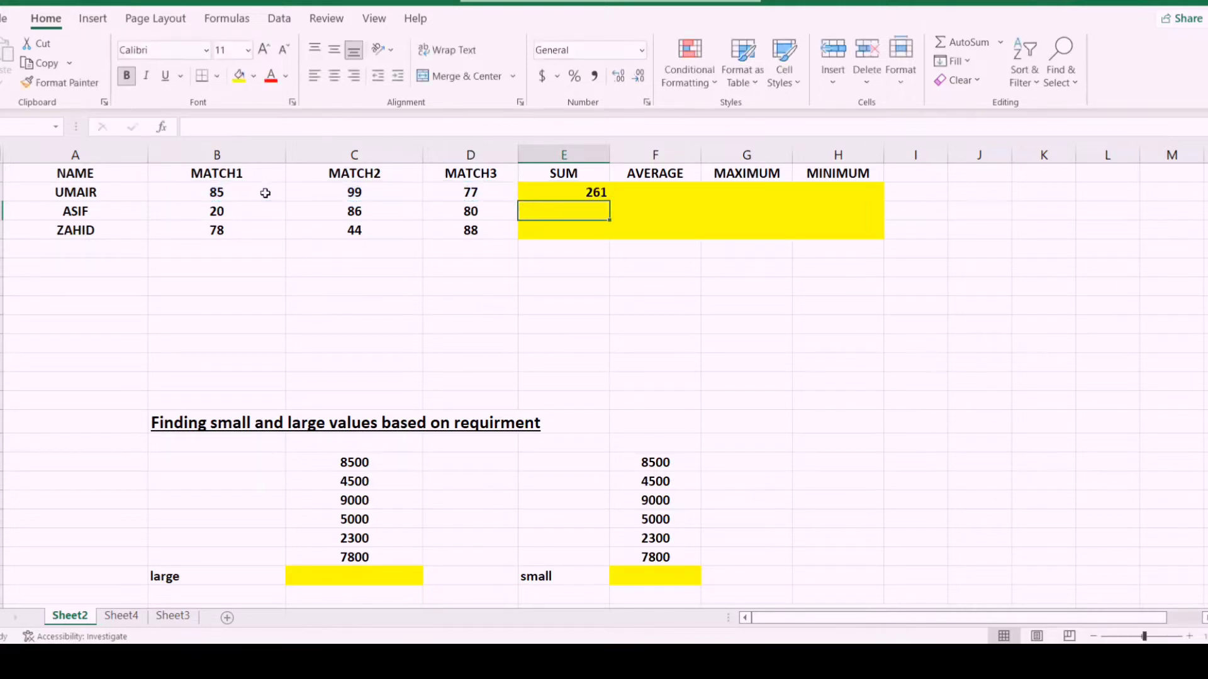
{"action": "key", "text": "Up"}
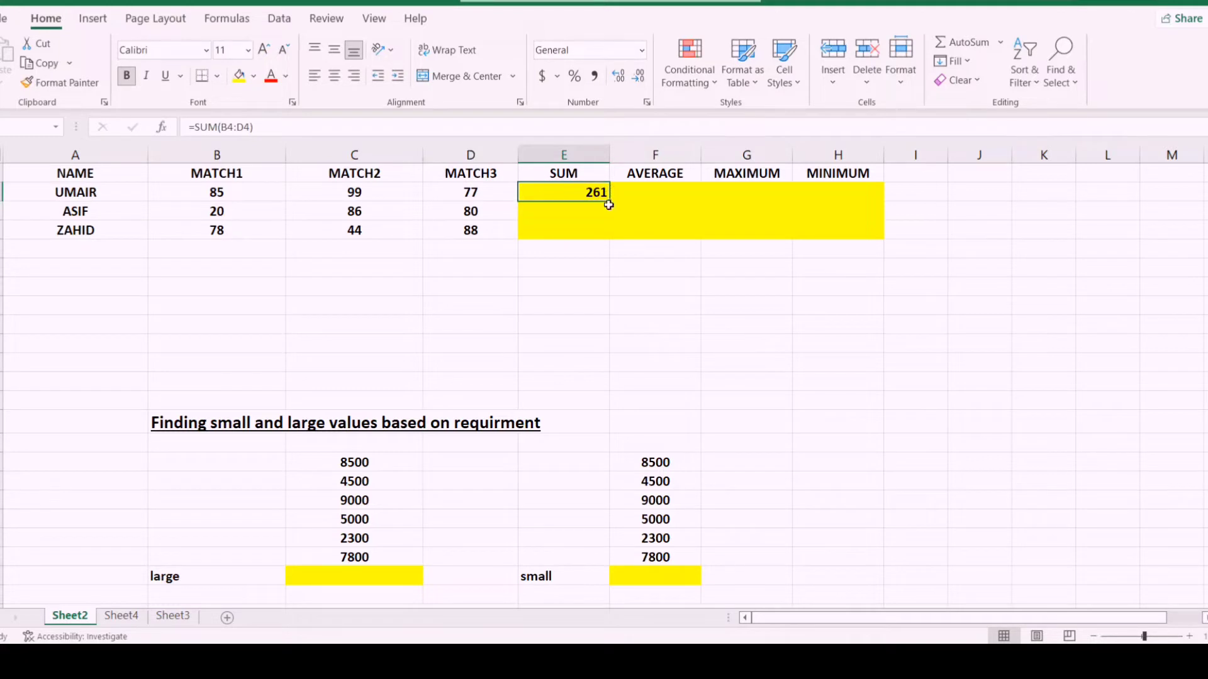
{"action": "left_click_drag", "start_coordinate": [609, 205], "coordinate": [609, 239]}
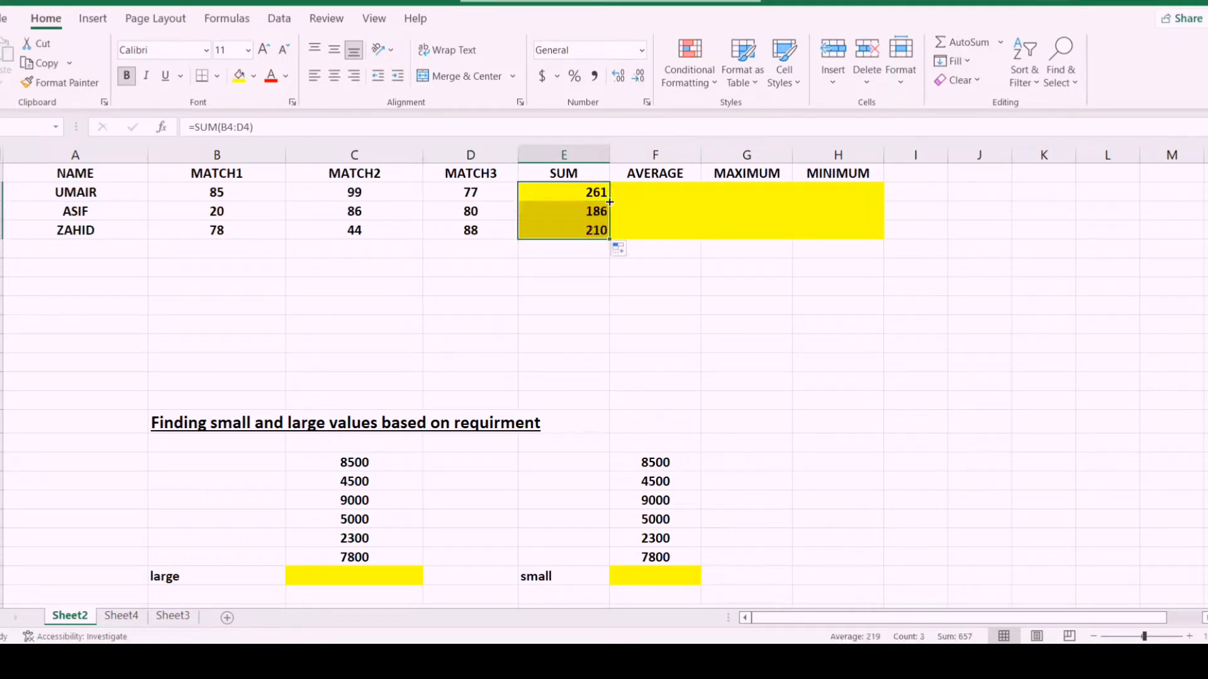
Add the grand total of the SUM column in E7.
{"action": "left_click", "coordinate": [585, 251]}
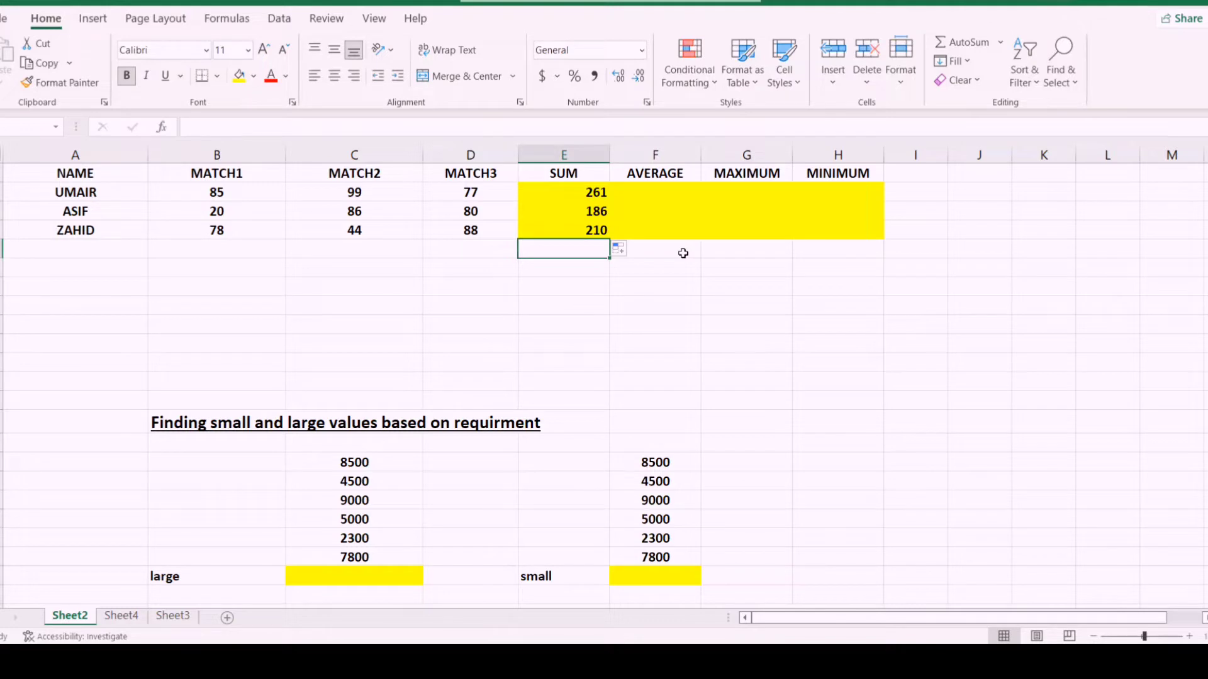
{"action": "key", "text": "F2"}
{"action": "key", "text": "Return"}
Calculate the first player's match average in F4 with =AVERAGE(B4:D4) and fill the formula down through F6.
{"action": "key", "text": "Up"}
{"action": "key", "text": "Up"}
{"action": "key", "text": "Up"}
{"action": "key", "text": "Up"}
{"action": "key", "text": "Up"}
{"action": "key", "text": "Up"}
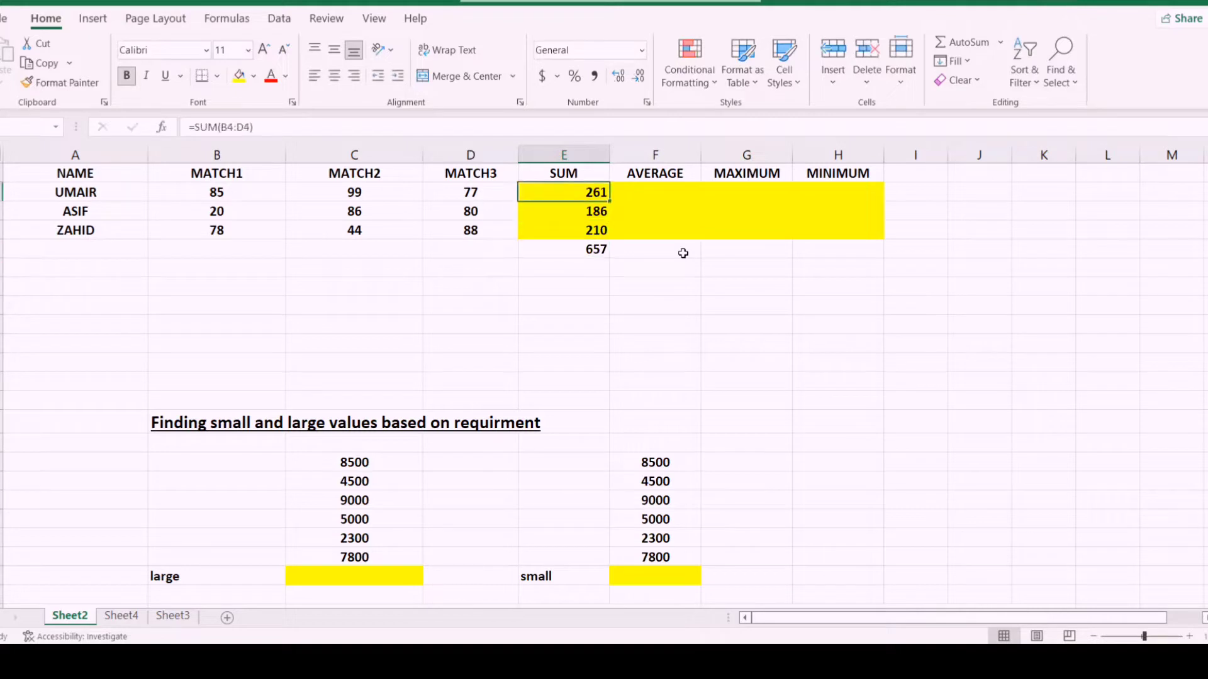
{"action": "key", "text": "Right"}
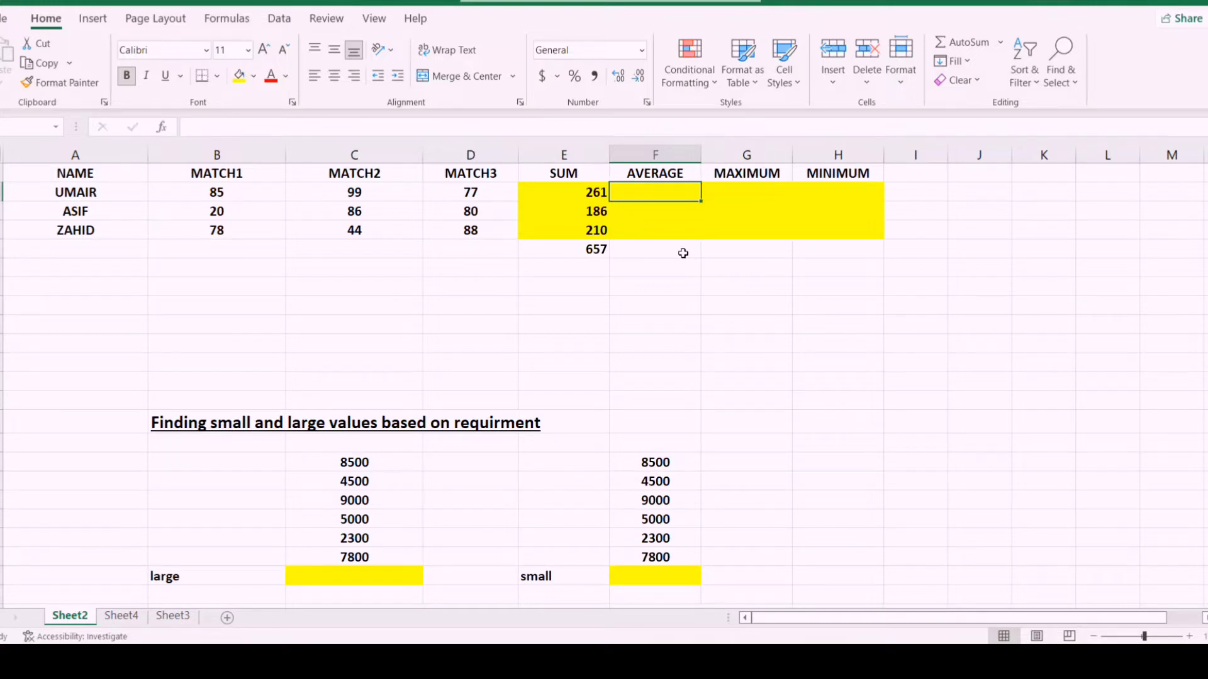
{"action": "type", "text": "="}
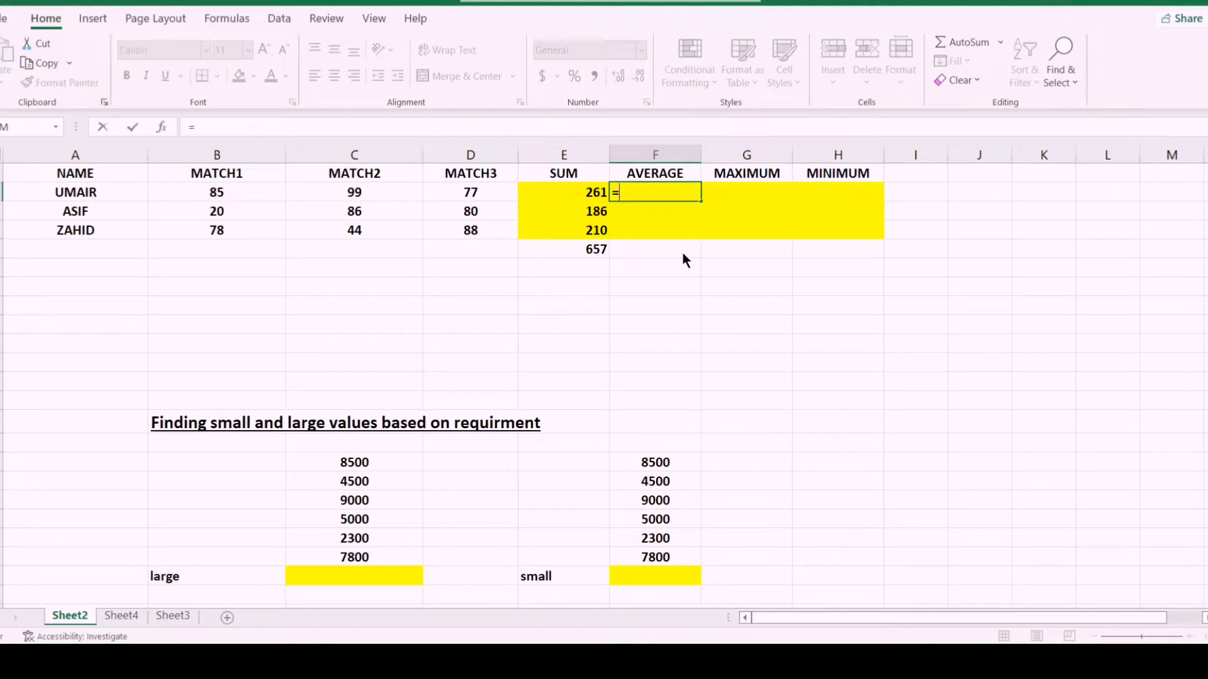
{"action": "type", "text": "AVERAGE("}
{"action": "key", "text": "Left"}
{"action": "key", "text": "Left"}
{"action": "key", "text": "Left"}
{"action": "key", "text": "Left"}
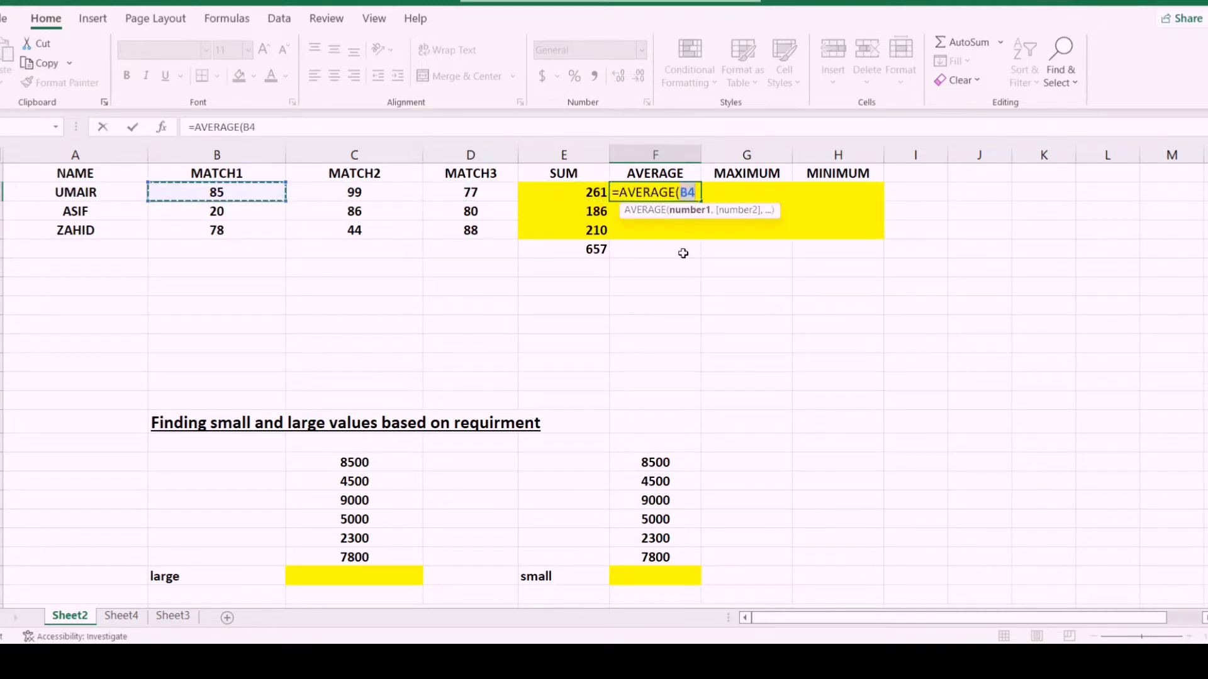
{"action": "key", "text": "shift+Right"}
{"action": "key", "text": "shift+Right"}
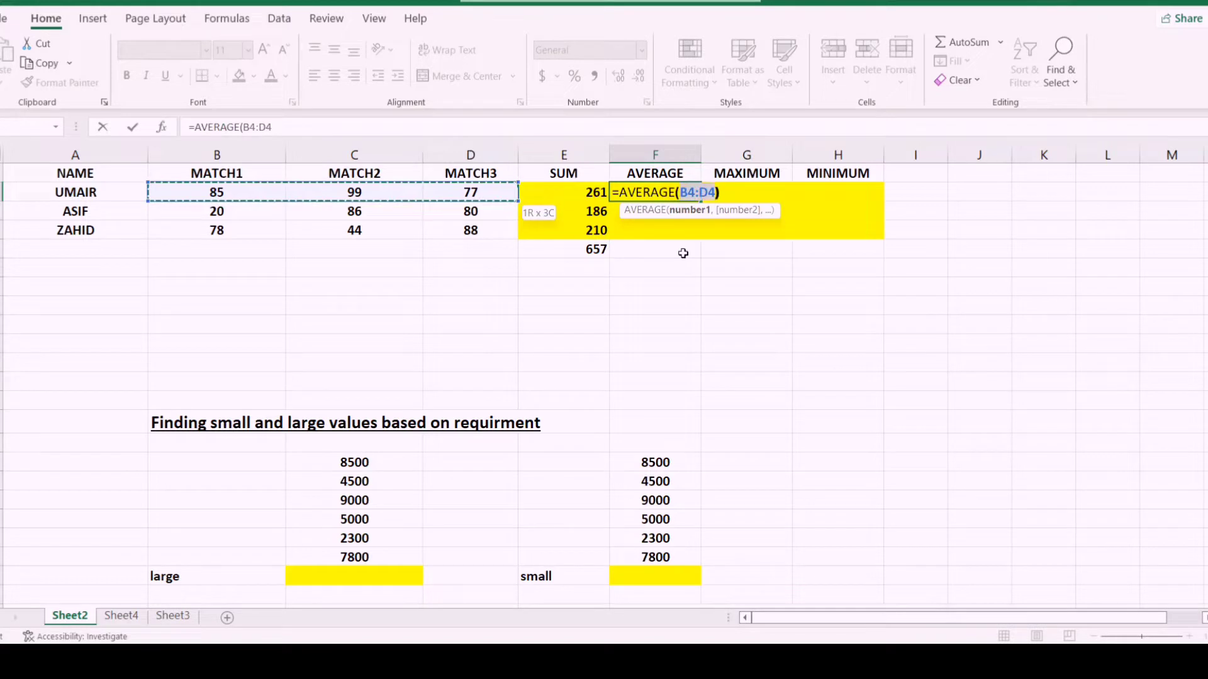
{"action": "key", "text": "Return"}
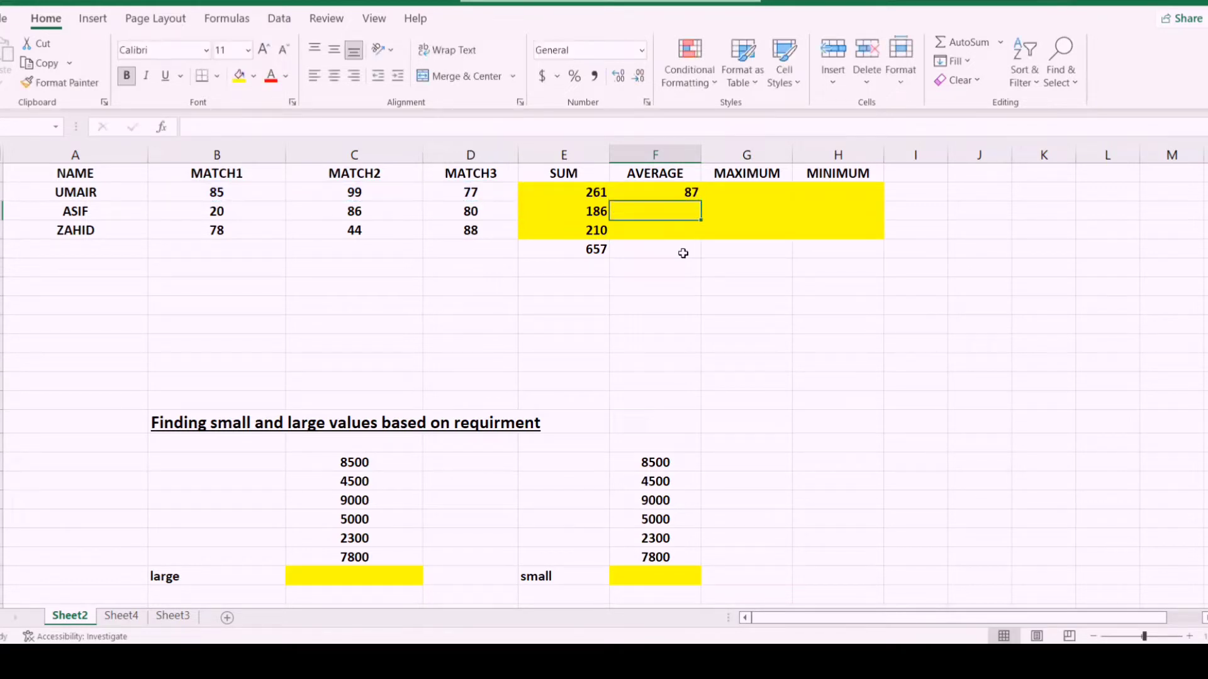
{"action": "key", "text": "Up"}
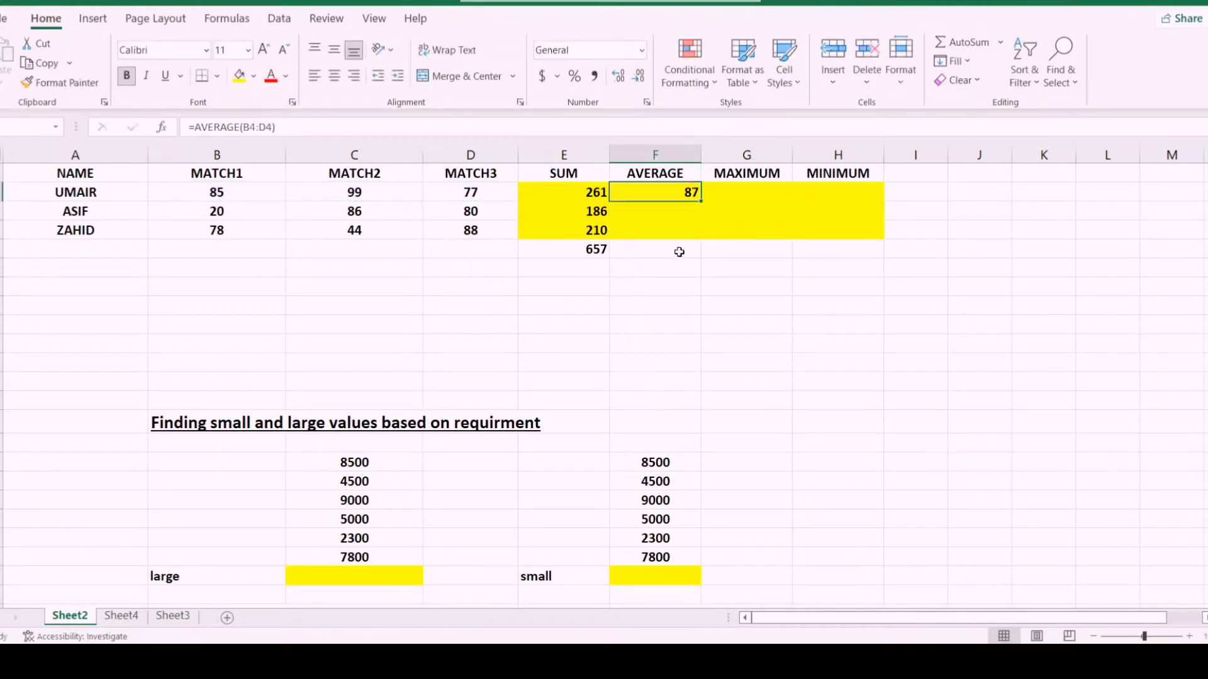
{"action": "left_click_drag", "start_coordinate": [701, 200], "coordinate": [702, 238]}
Calculate the overall average of the AVERAGE column in F7 with =AVERAGE(F4:F6).
{"action": "left_click", "coordinate": [659, 248]}
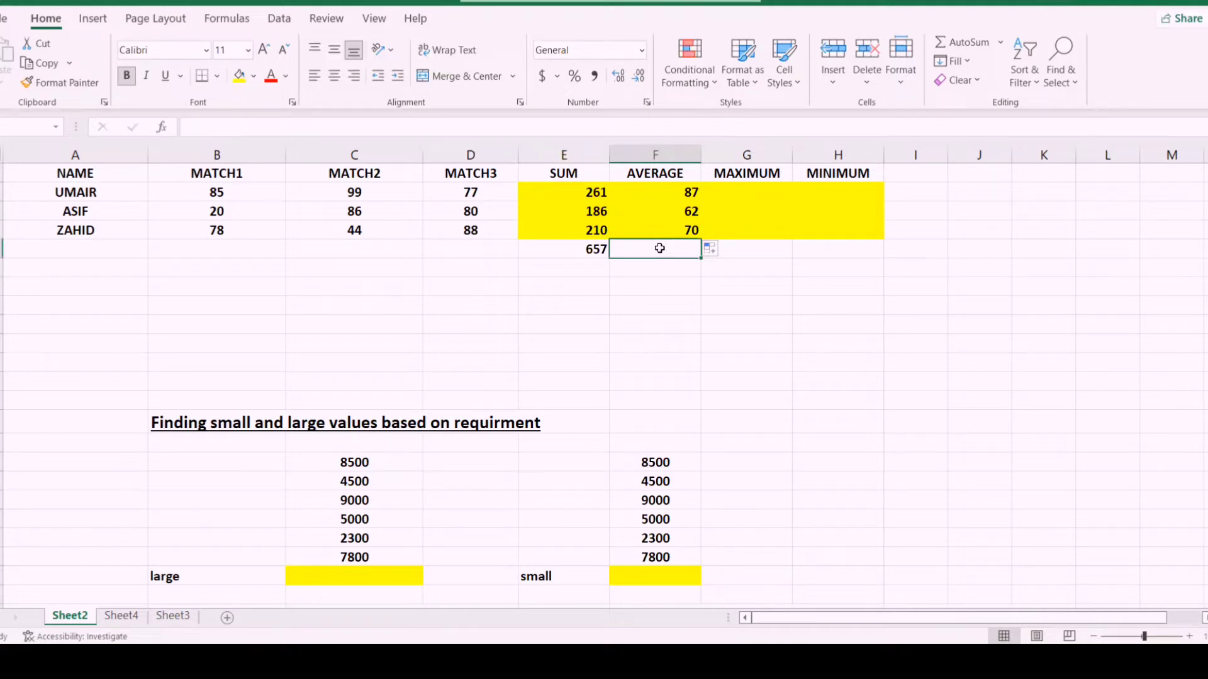
{"action": "type", "text": "="}
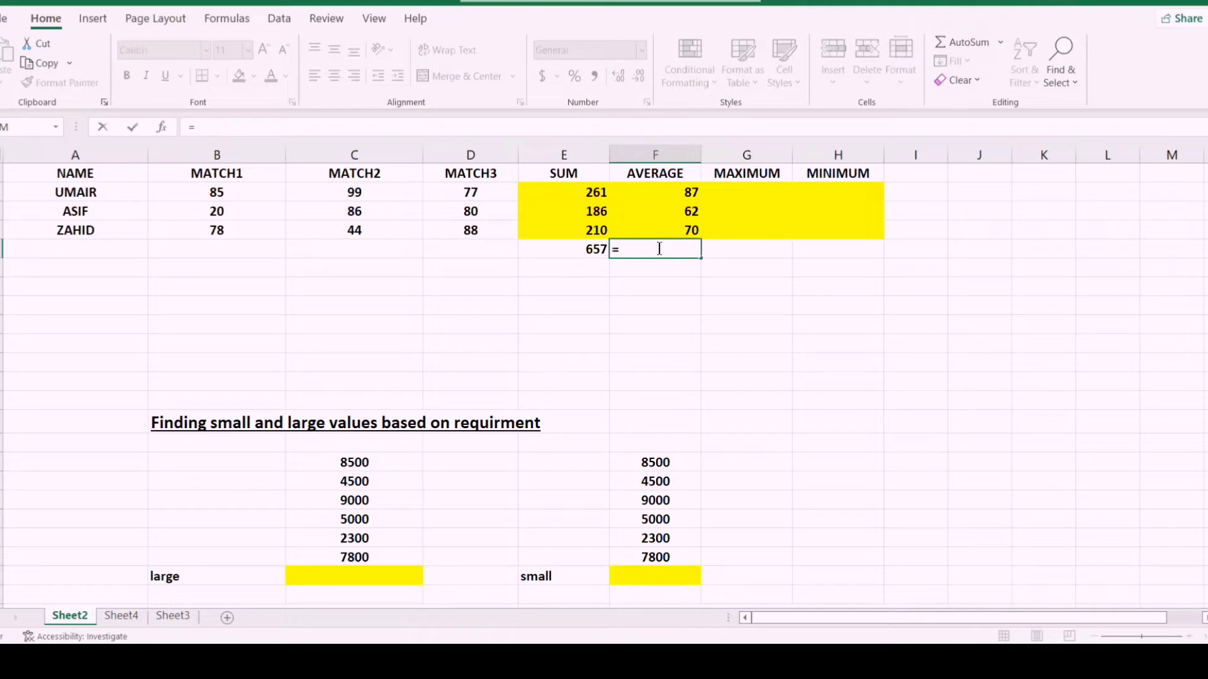
{"action": "type", "text": "avera"}
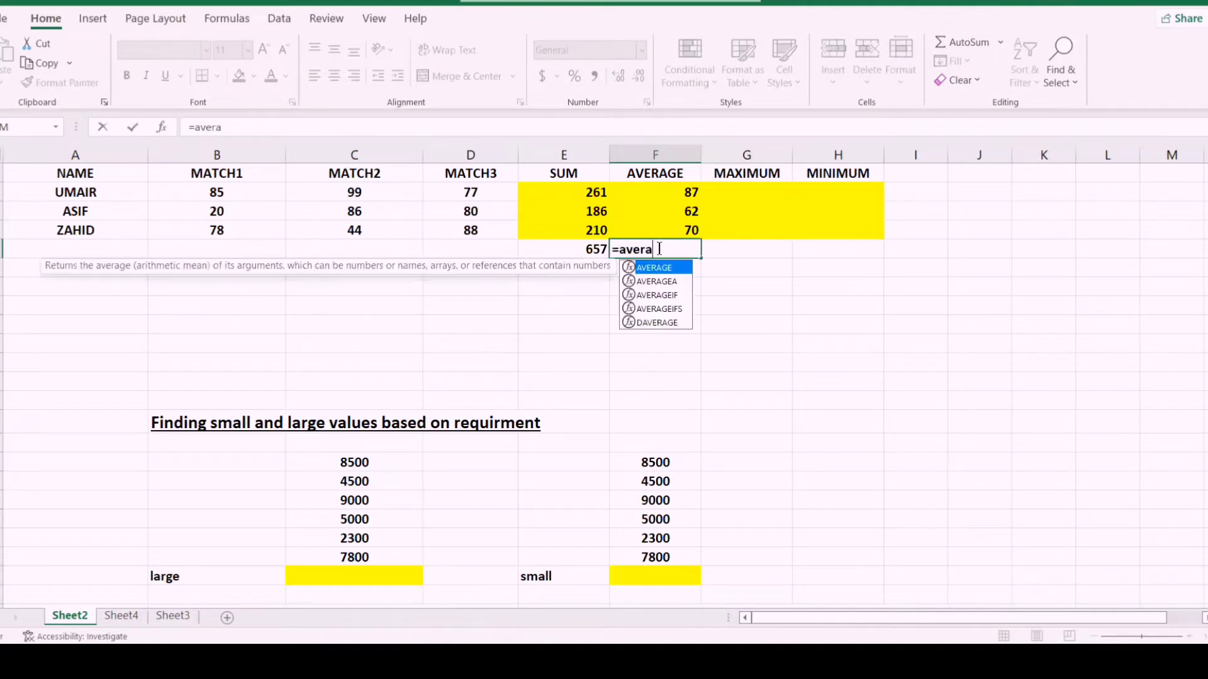
{"action": "key", "text": "Tab"}
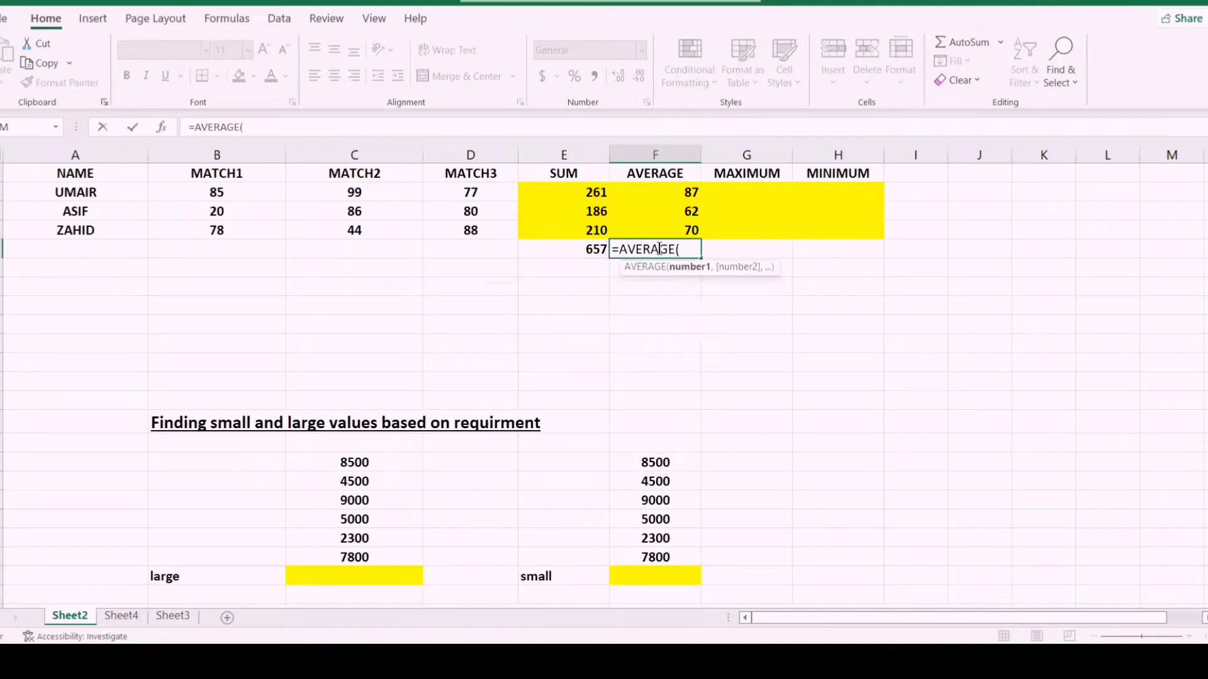
{"action": "key", "text": "Up"}
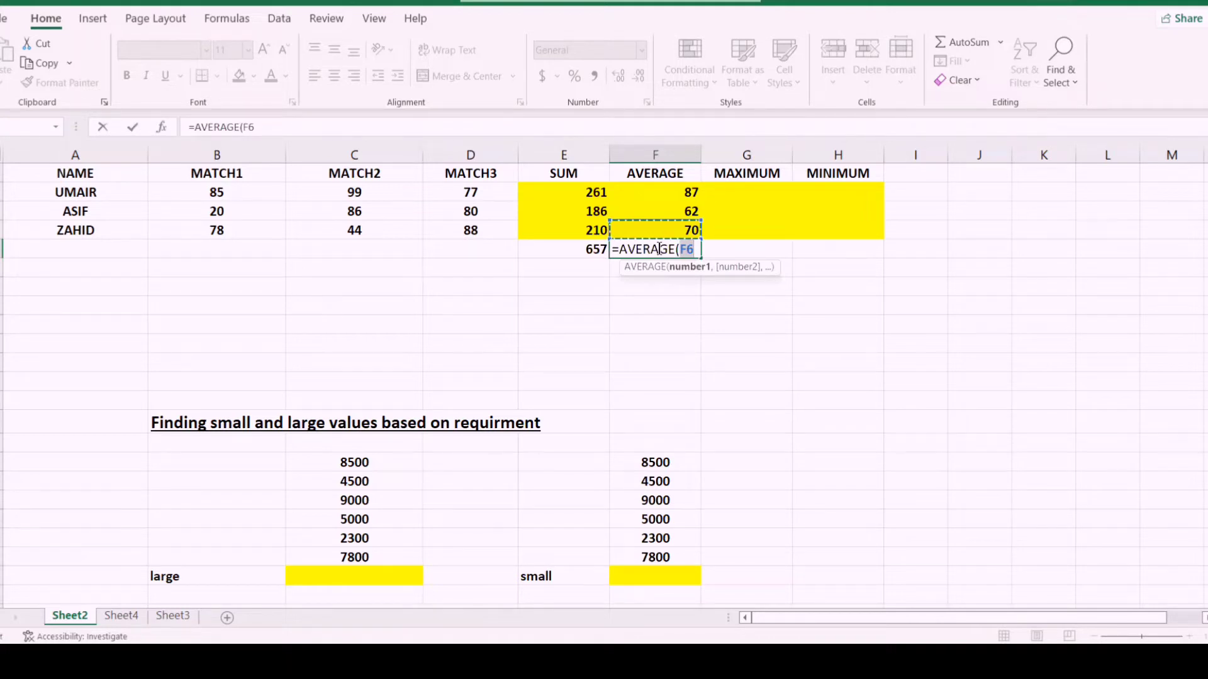
{"action": "key", "text": "Return"}
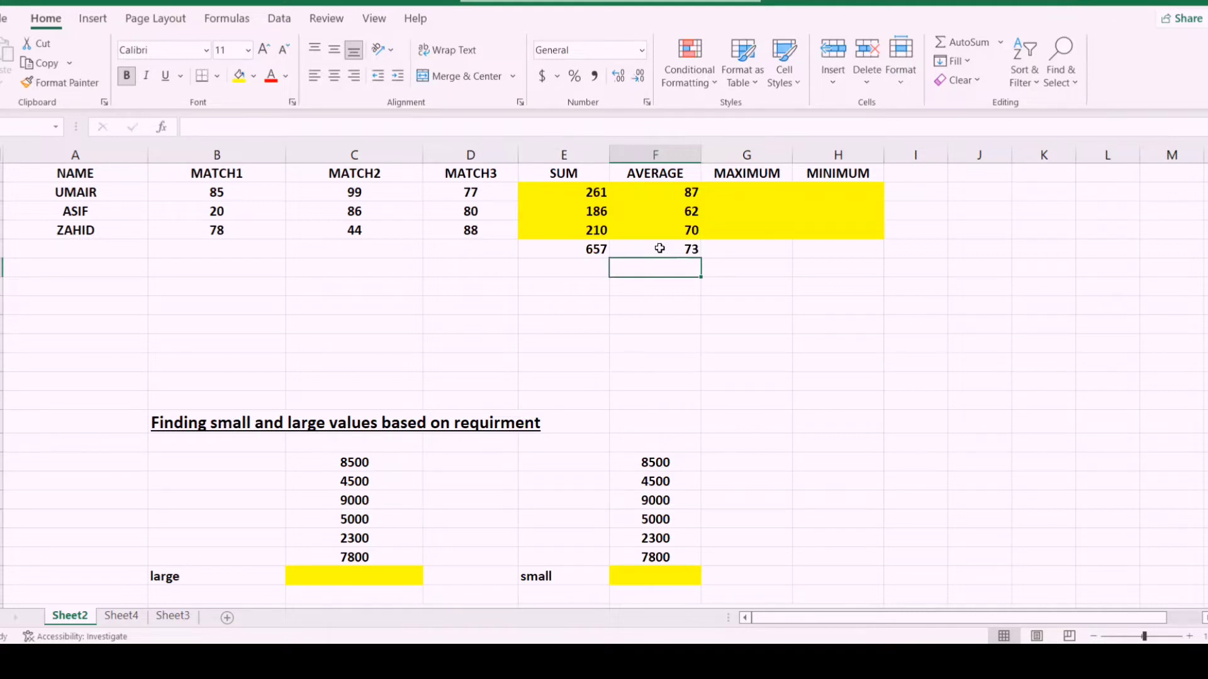
Find the first player's highest match score in G4 with =MAX(B4:D4).
{"action": "key", "text": "Up"}
{"action": "key", "text": "Up"}
{"action": "key", "text": "Up"}
{"action": "key", "text": "Right"}
{"action": "key", "text": "Up"}
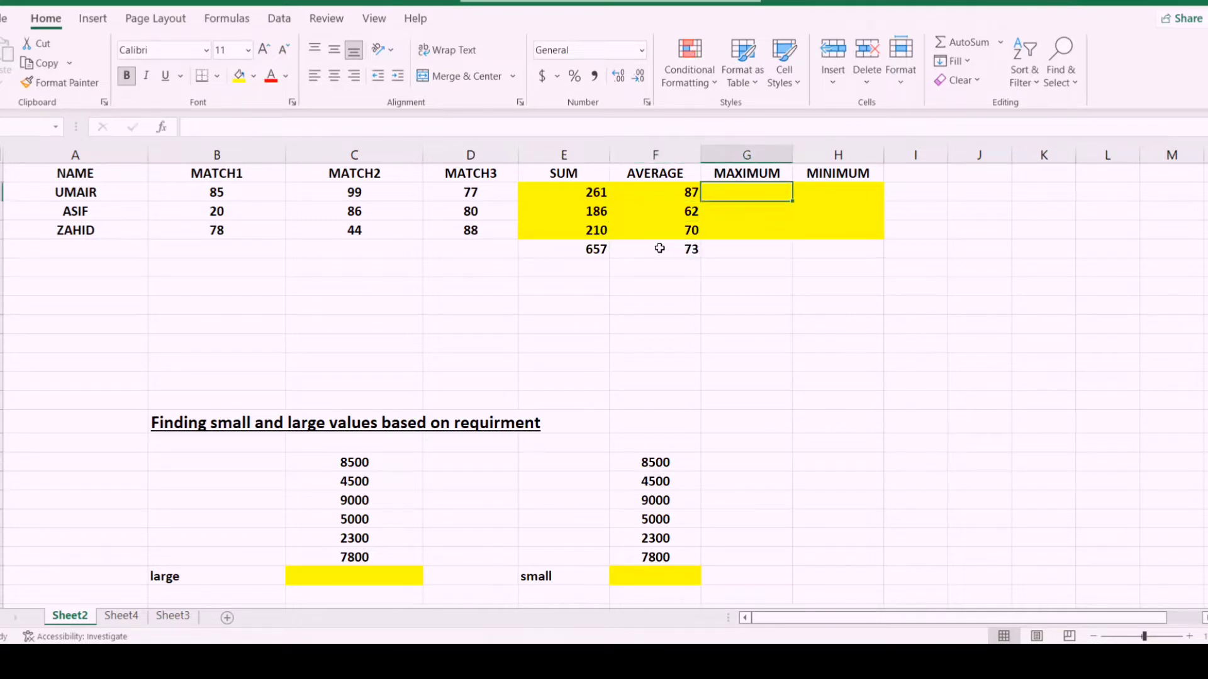
{"action": "type", "text": "=max(B4:D4"}
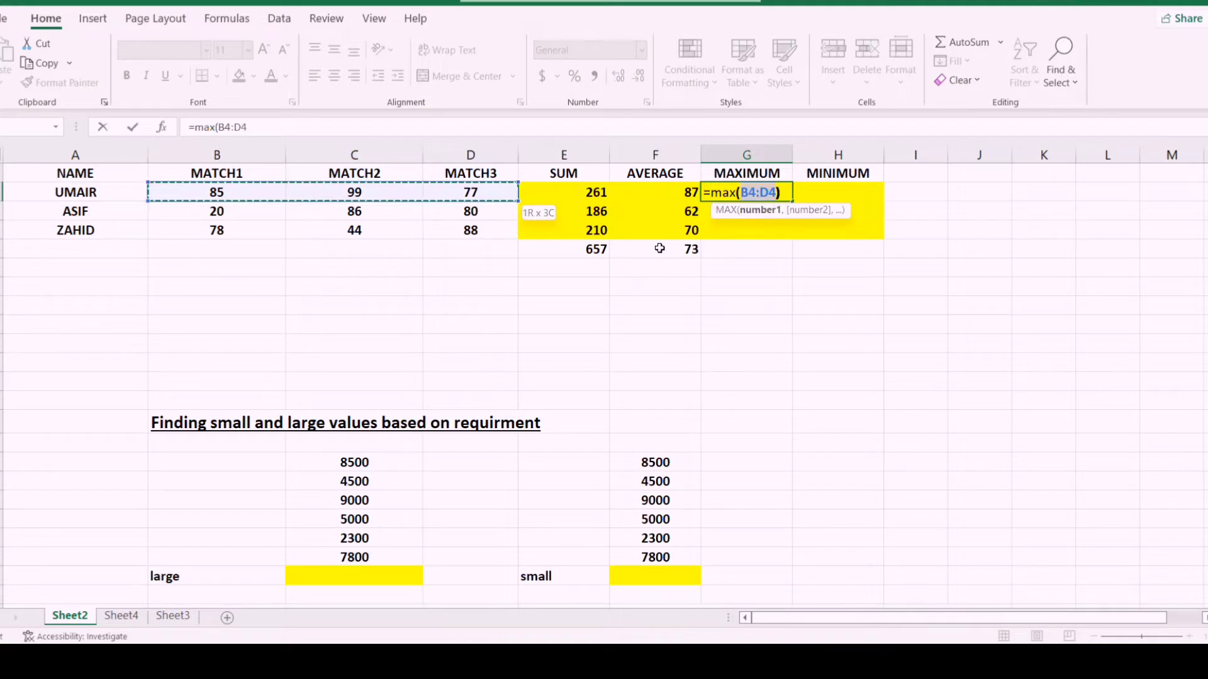
{"action": "type", "text": ")"}
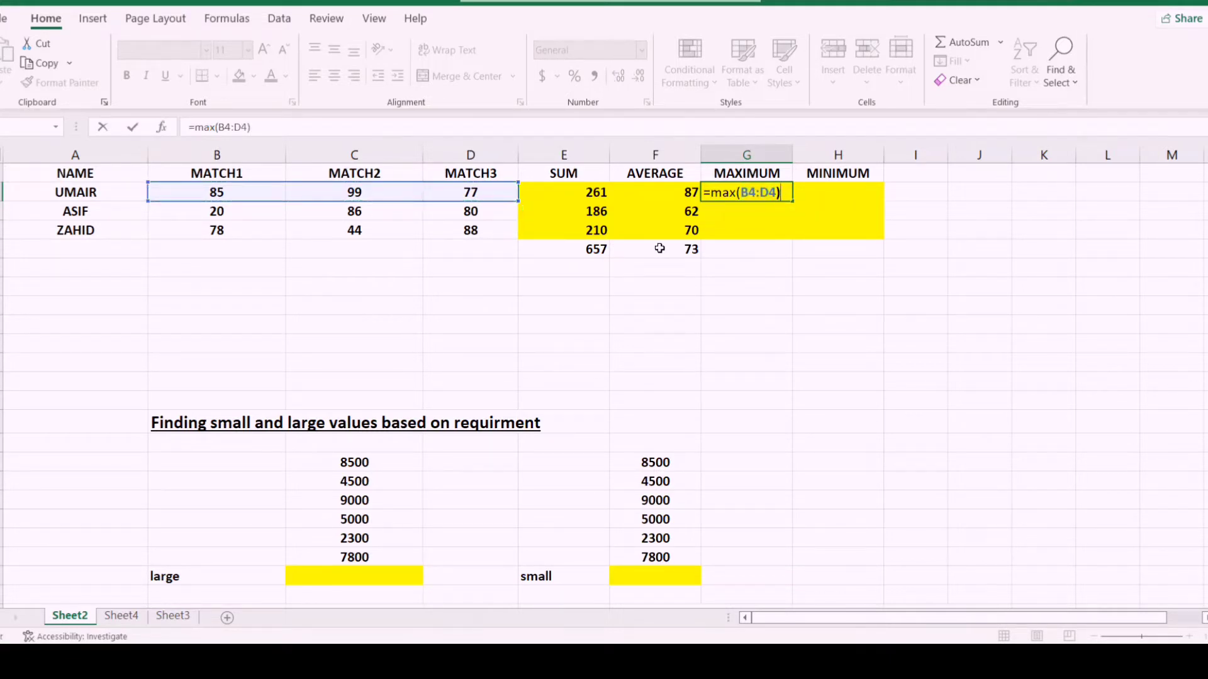
{"action": "key", "text": "Return"}
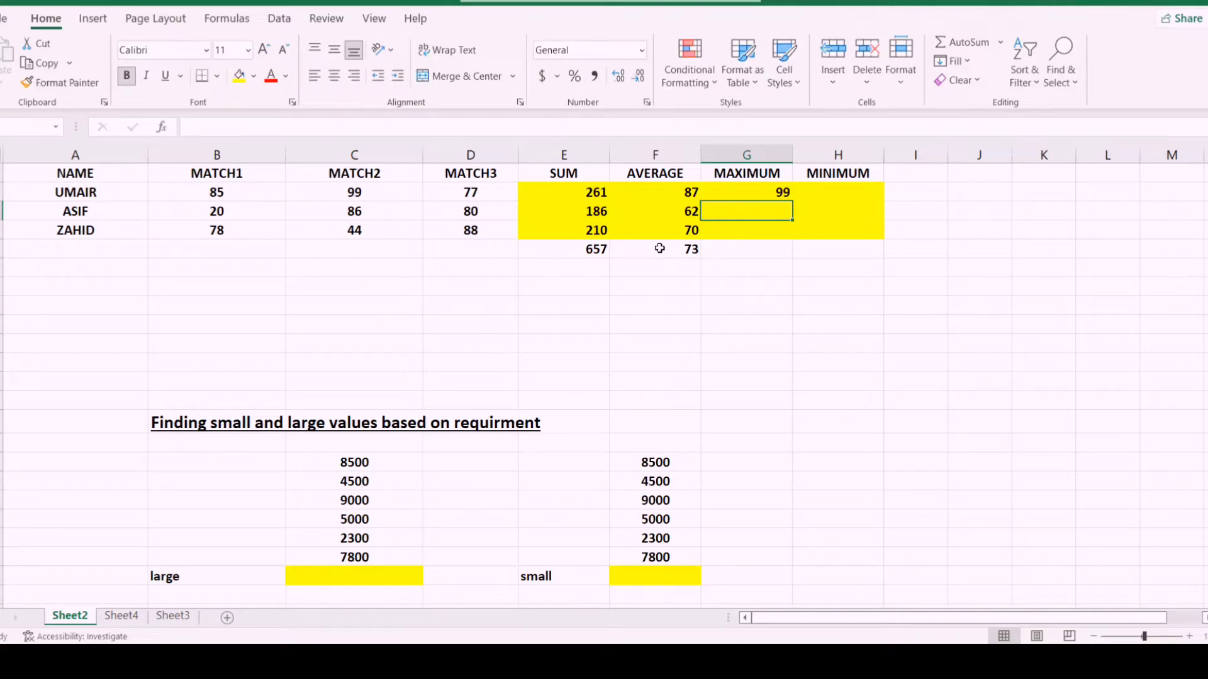
{"action": "key", "text": "Up"}
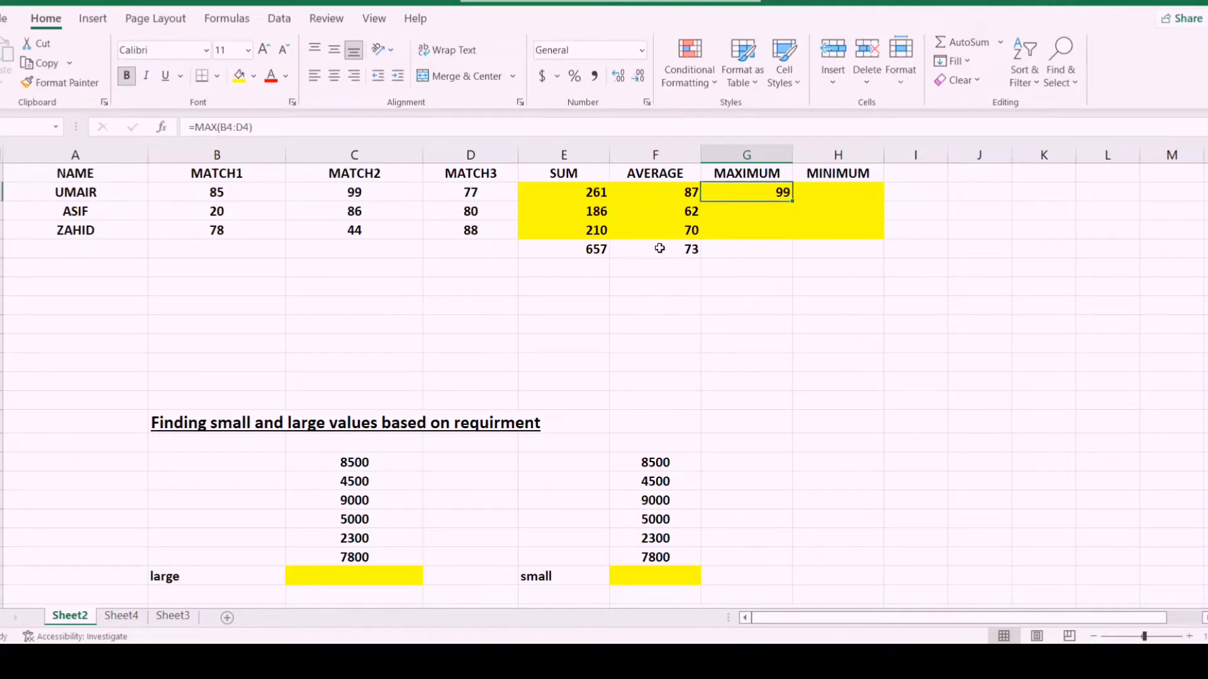
{"action": "key", "text": "Down"}
{"action": "type", "text": "\\"}
{"action": "key", "text": "Return"}
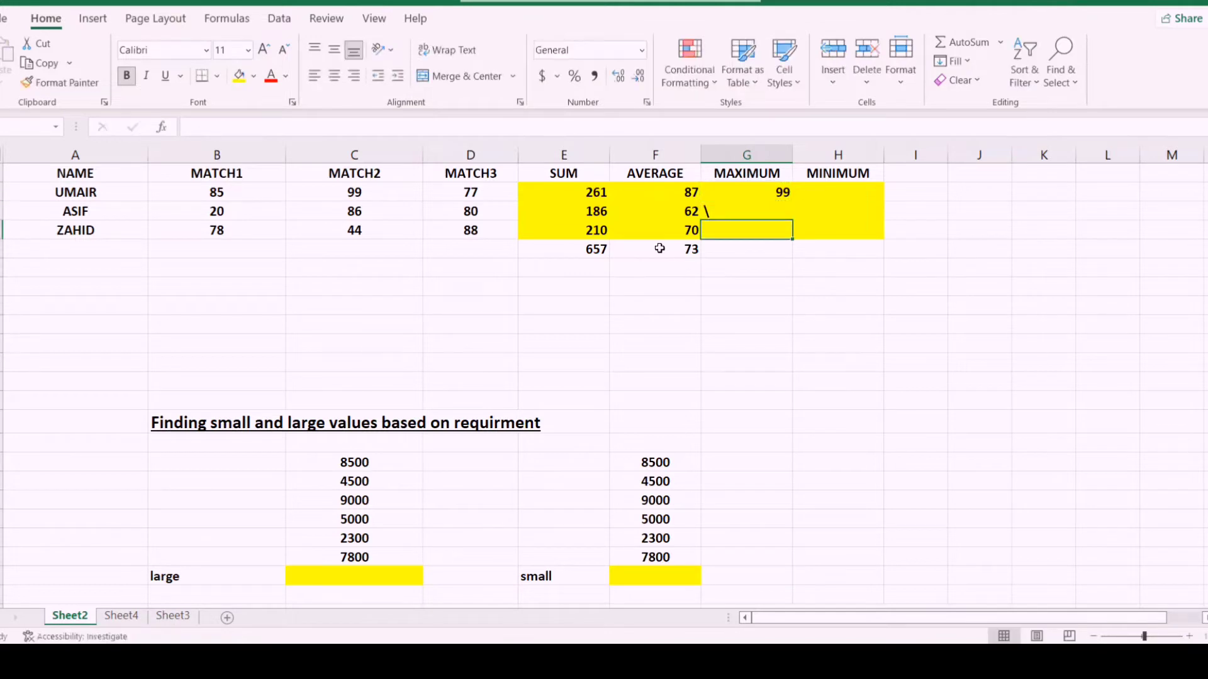
Copy the MAX formula from G4 into G5:G6 for the other two players.
{"action": "key", "text": "Up"}
{"action": "key", "text": "Up"}
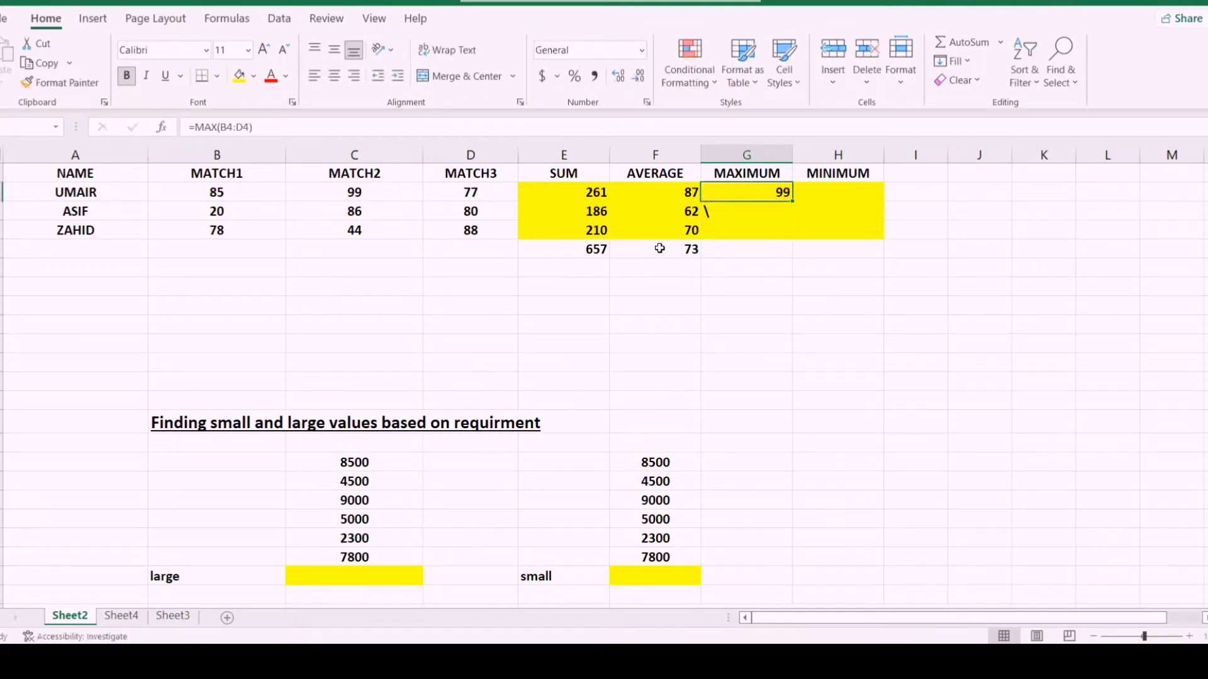
{"action": "key", "text": "ctrl+c"}
{"action": "key", "text": "Down"}
{"action": "key", "text": "shift+Down"}
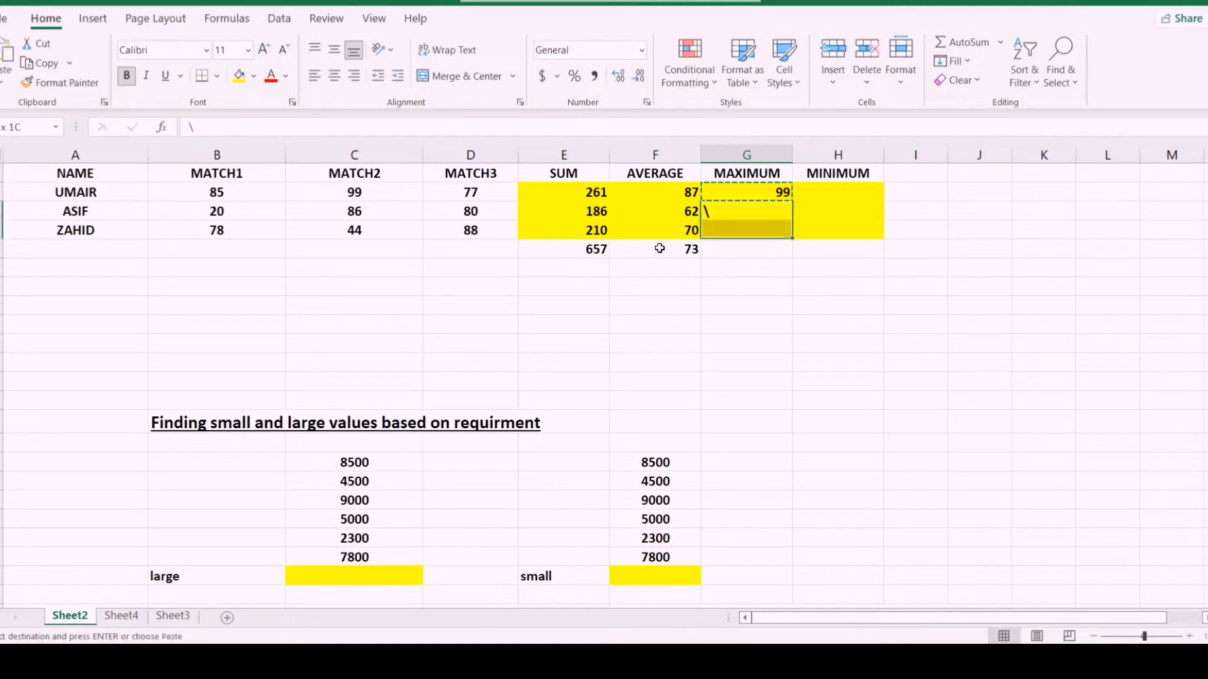
{"action": "key", "text": "shift+Down"}
{"action": "key", "text": "shift+Up"}
{"action": "key", "text": "ctrl+v"}
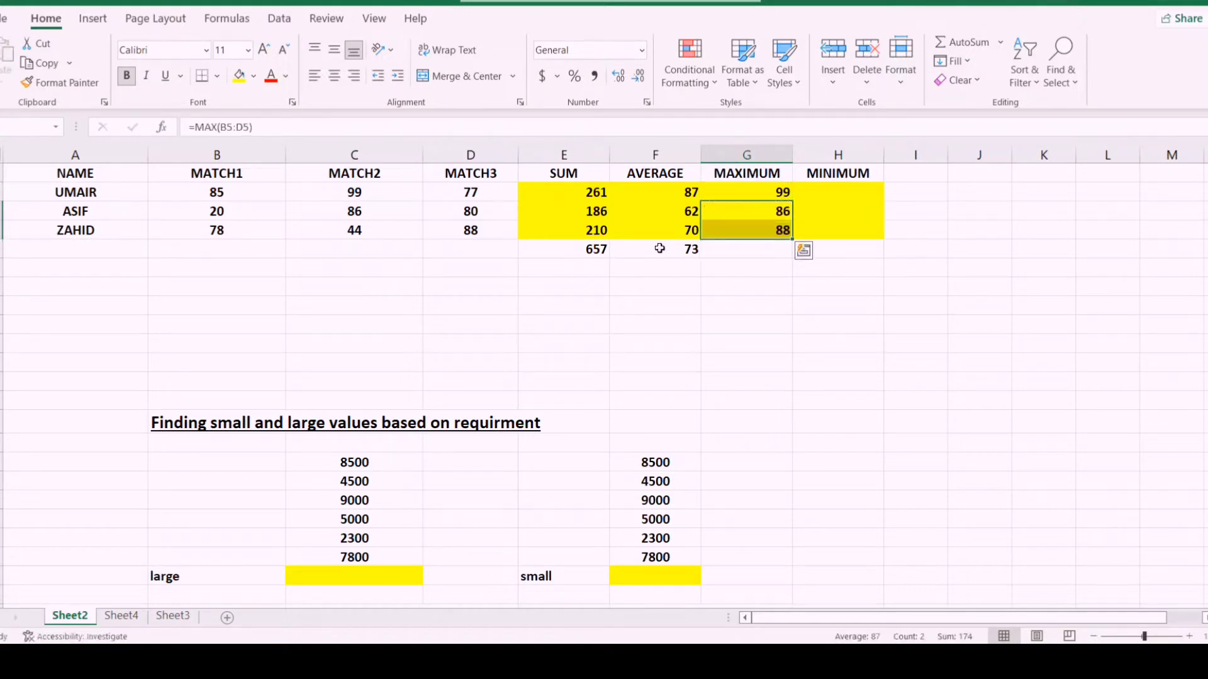
{"action": "key", "text": "Down"}
{"action": "key", "text": "Down"}
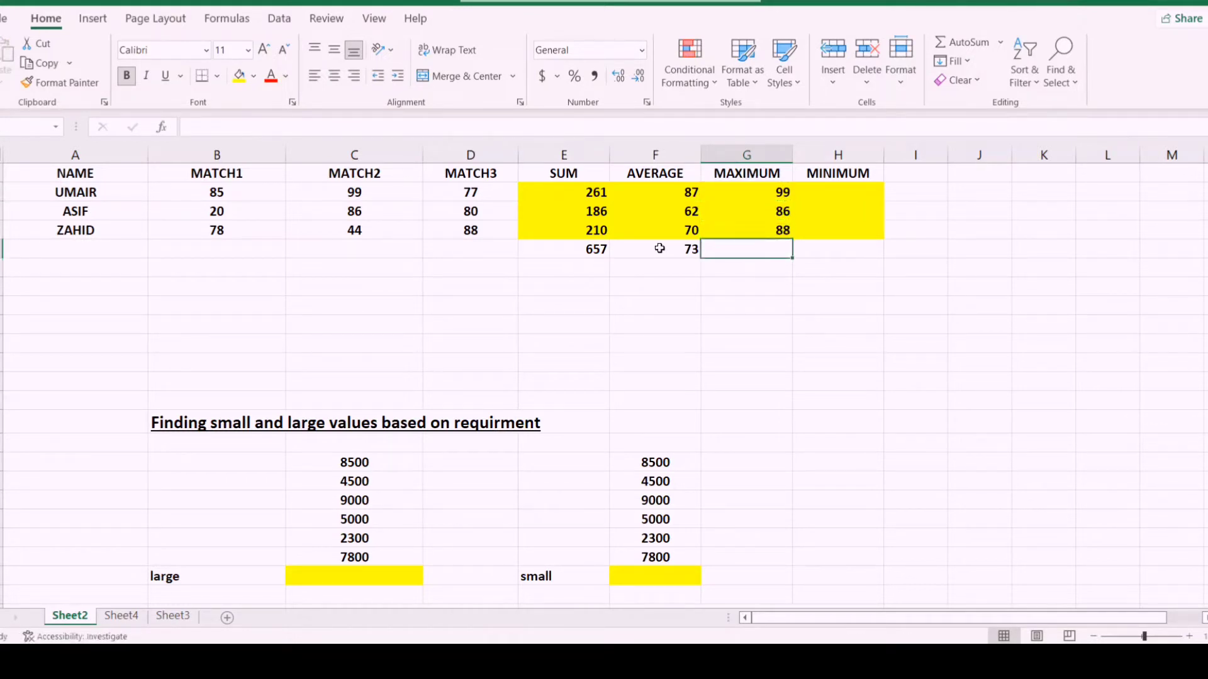
{"action": "left_click", "coordinate": [659, 249]}
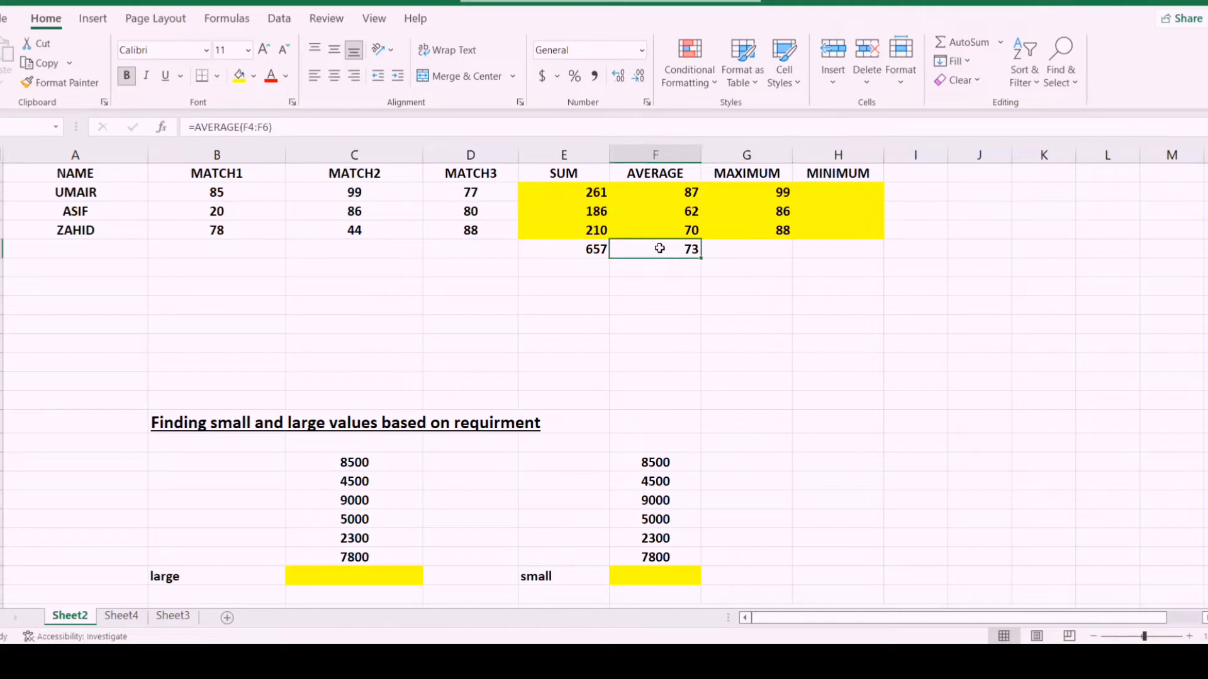
Find the overall highest score in G7 with =MAX(G4:G6).
{"action": "key", "text": "Right"}
{"action": "type", "text": "="}
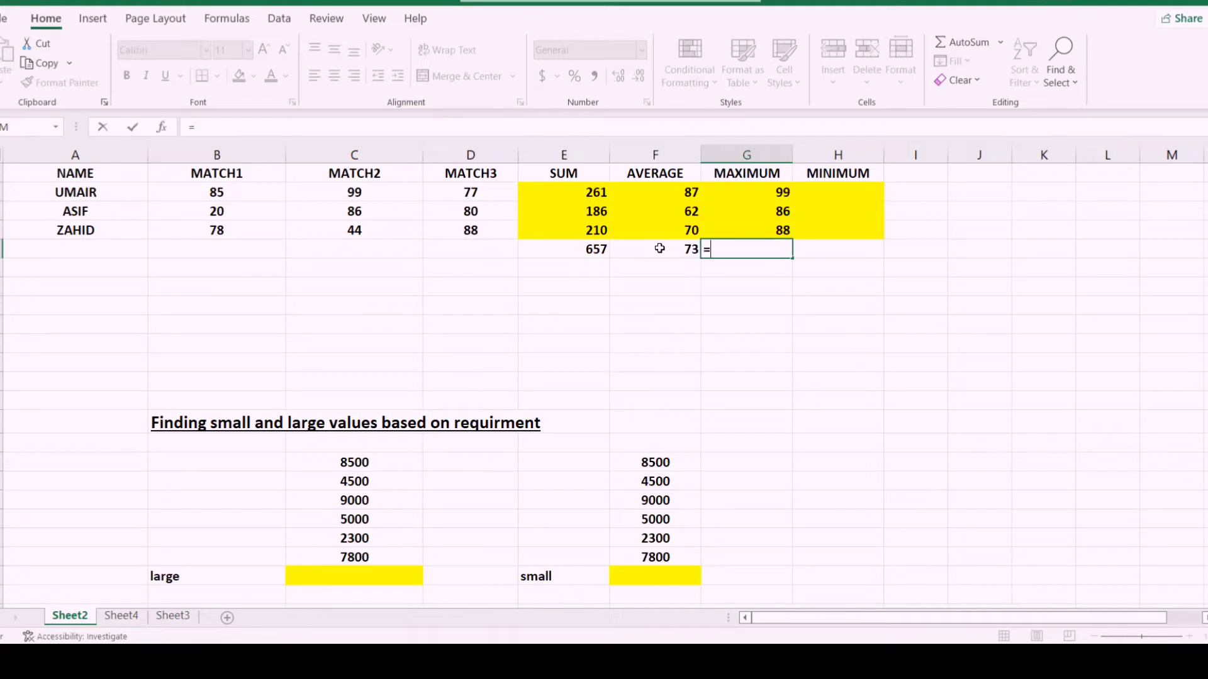
{"action": "type", "text": "max("}
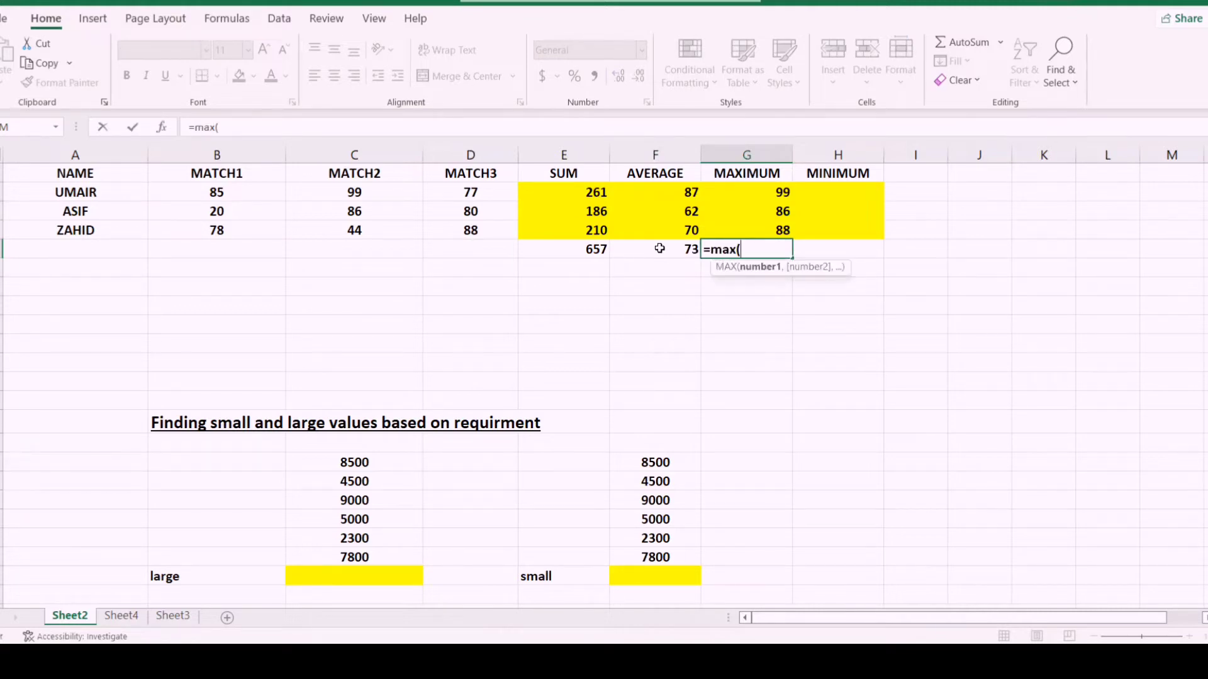
{"action": "key", "text": "Up"}
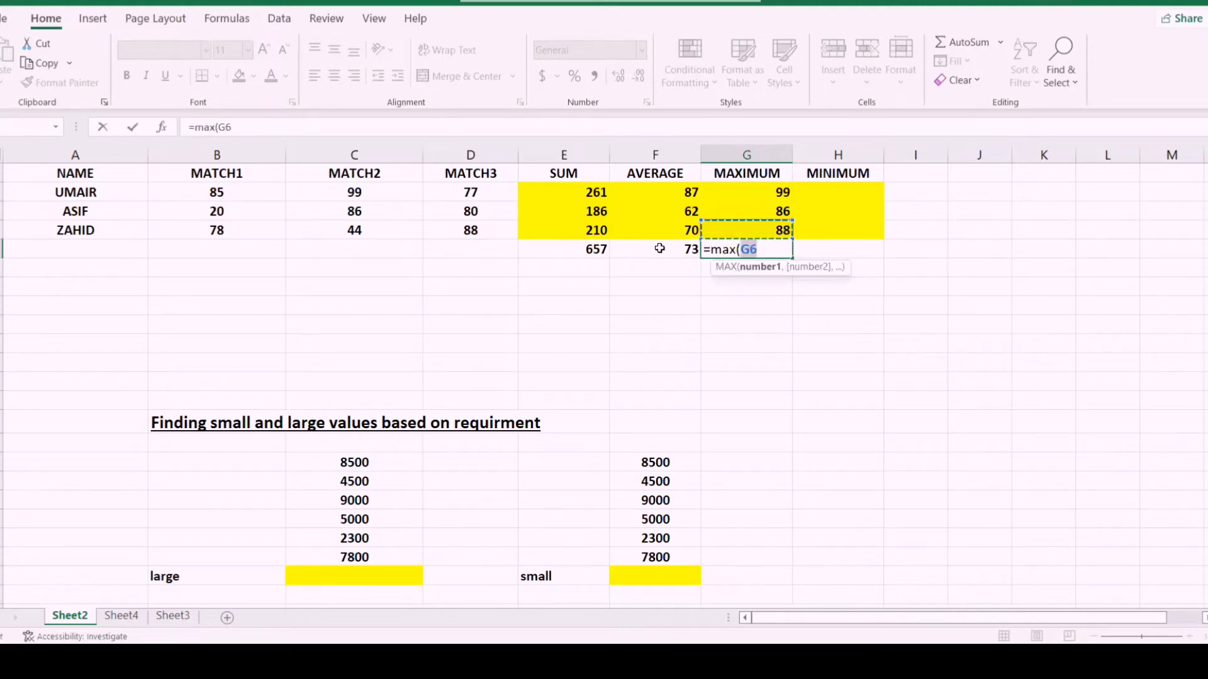
{"action": "key", "text": "shift+Up"}
{"action": "key", "text": "shift+Up"}
{"action": "key", "text": "Return"}
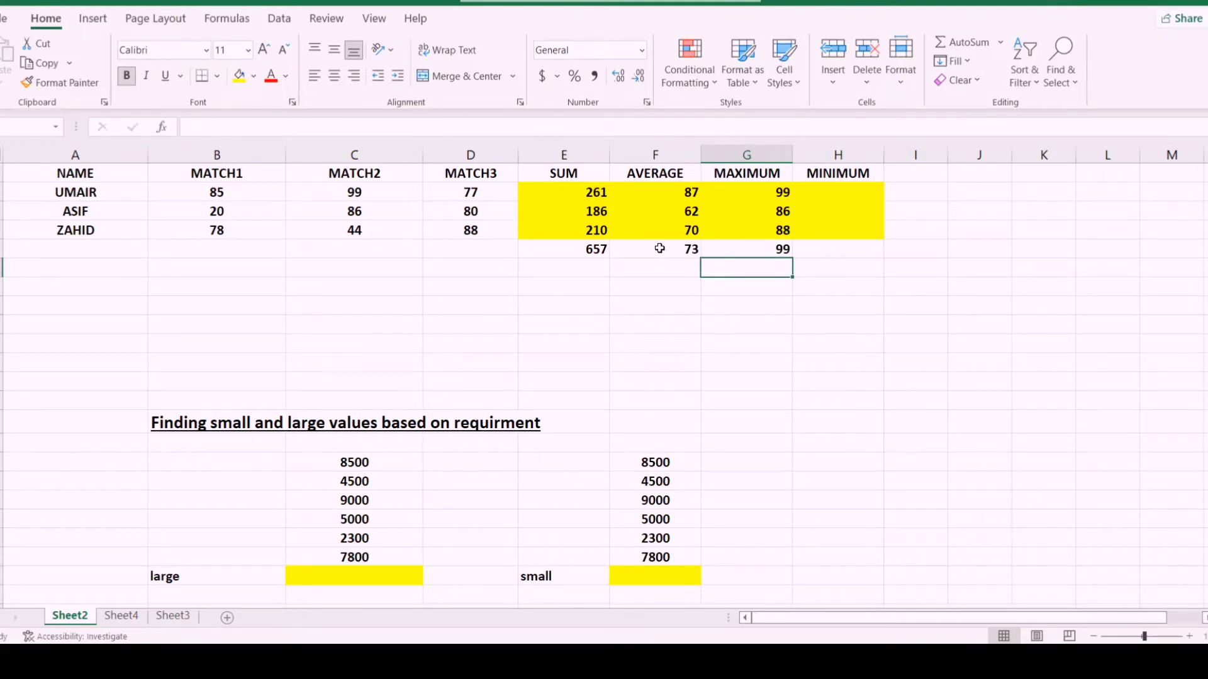
Find the first player's lowest match score in H4 with =MIN(B4:D4).
{"action": "key", "text": "Up"}
{"action": "key", "text": "Up"}
{"action": "key", "text": "Up"}
{"action": "key", "text": "Up"}
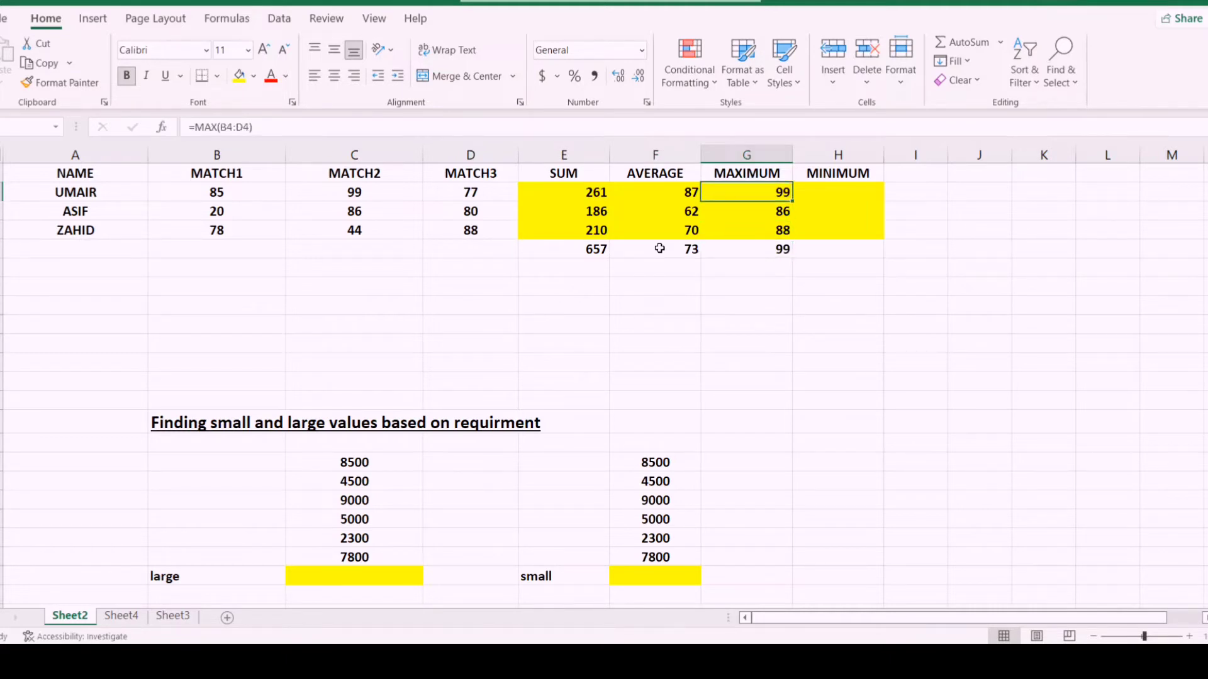
{"action": "key", "text": "Right"}
{"action": "type", "text": "="}
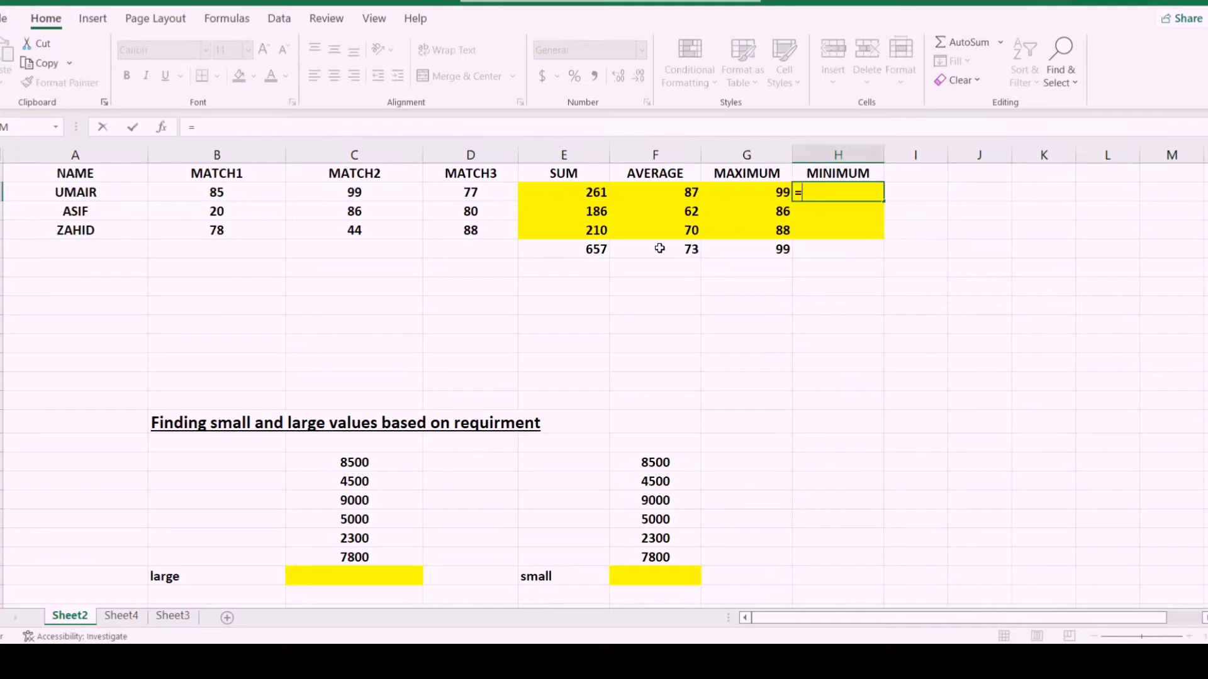
{"action": "type", "text": "min("}
{"action": "key", "text": "Left"}
{"action": "key", "text": "Left"}
{"action": "key", "text": "Left"}
{"action": "key", "text": "Left"}
{"action": "key", "text": "Left"}
{"action": "key", "text": "Left"}
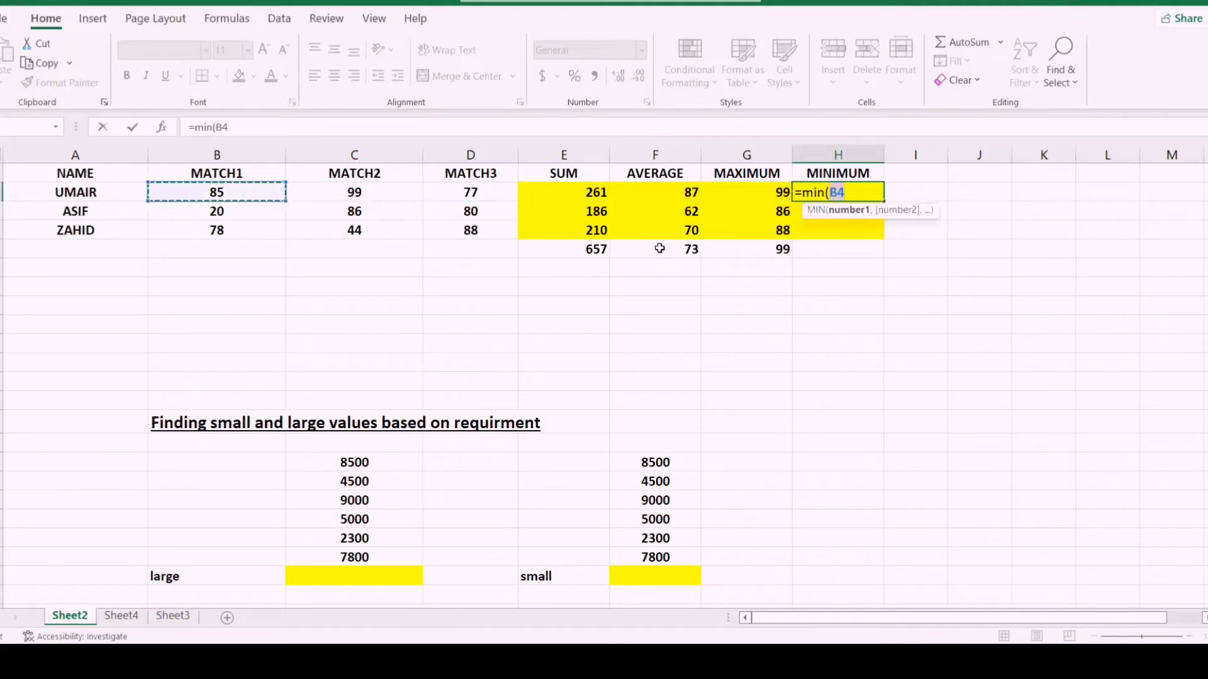
{"action": "key", "text": "shift+Right"}
{"action": "key", "text": "shift+Right"}
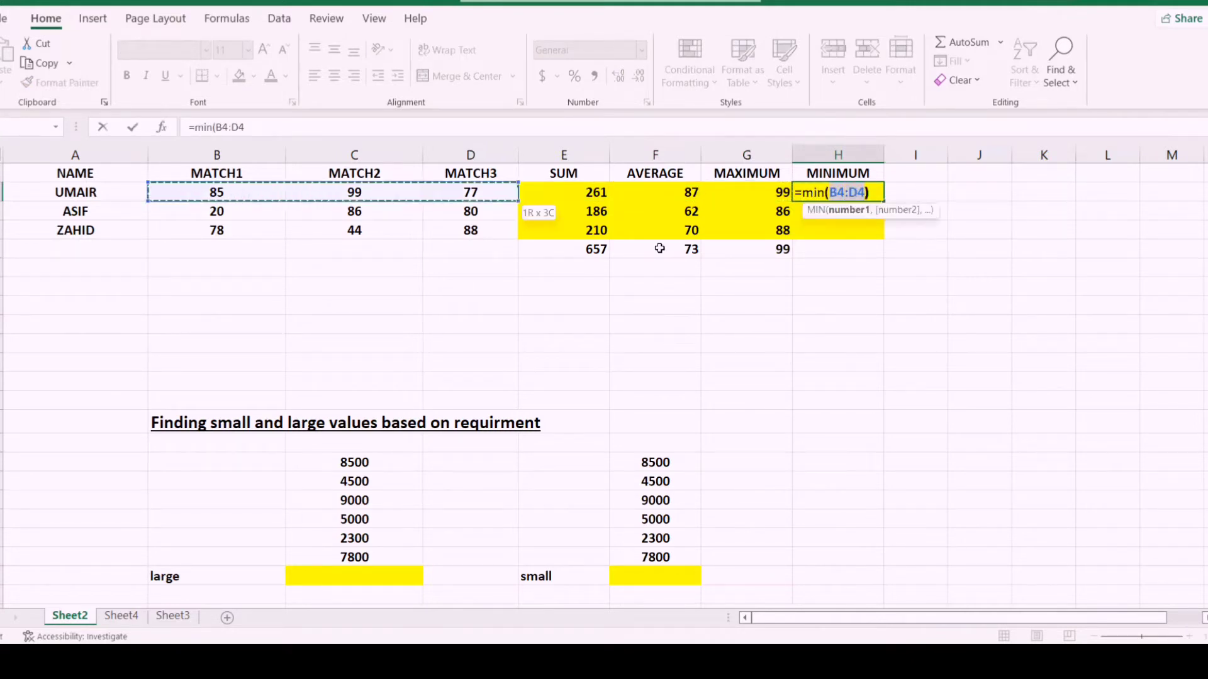
{"action": "type", "text": ")"}
{"action": "key", "text": "Return"}
{"action": "key", "text": "Up"}
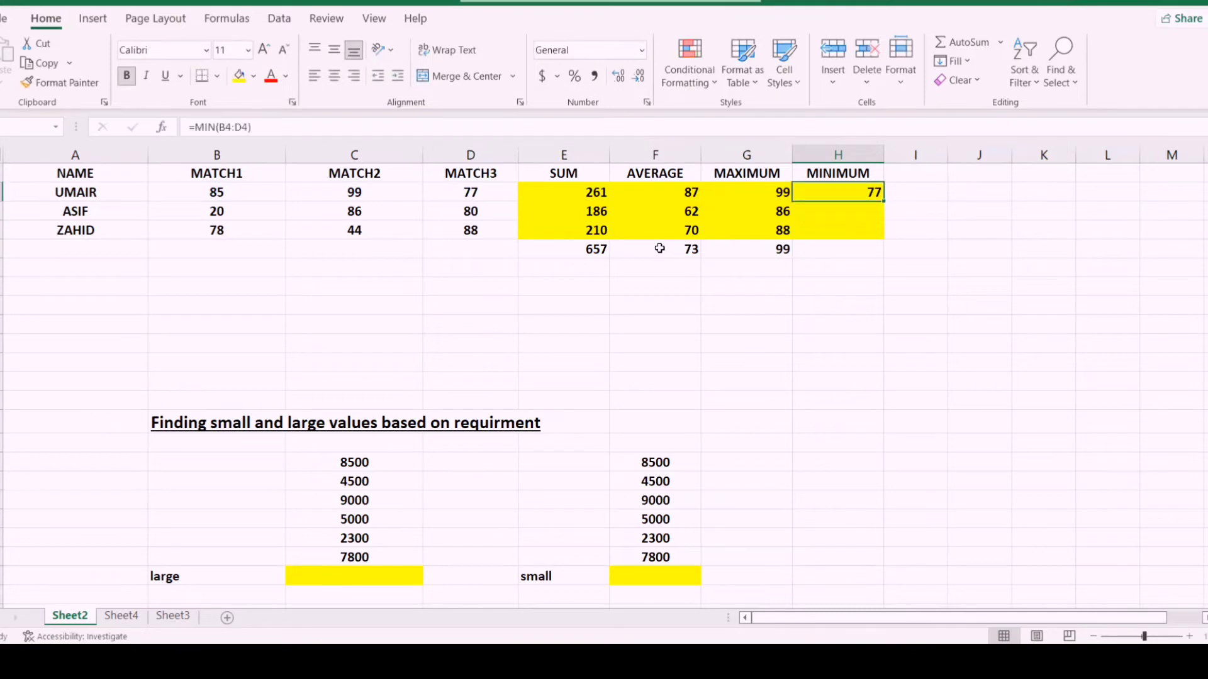
{"action": "key", "text": "ctrl+c"}
{"action": "key", "text": "Down"}
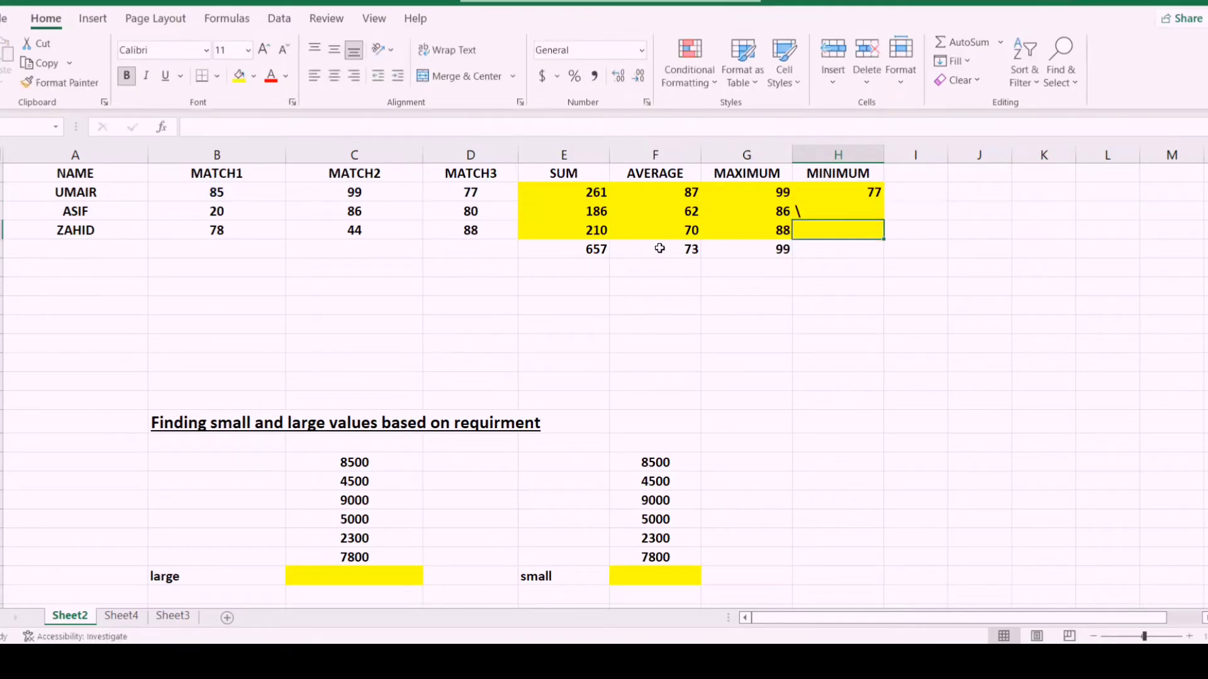
{"action": "key", "text": "Up"}
{"action": "key", "text": "Up"}
{"action": "key", "text": "ctrl+c"}
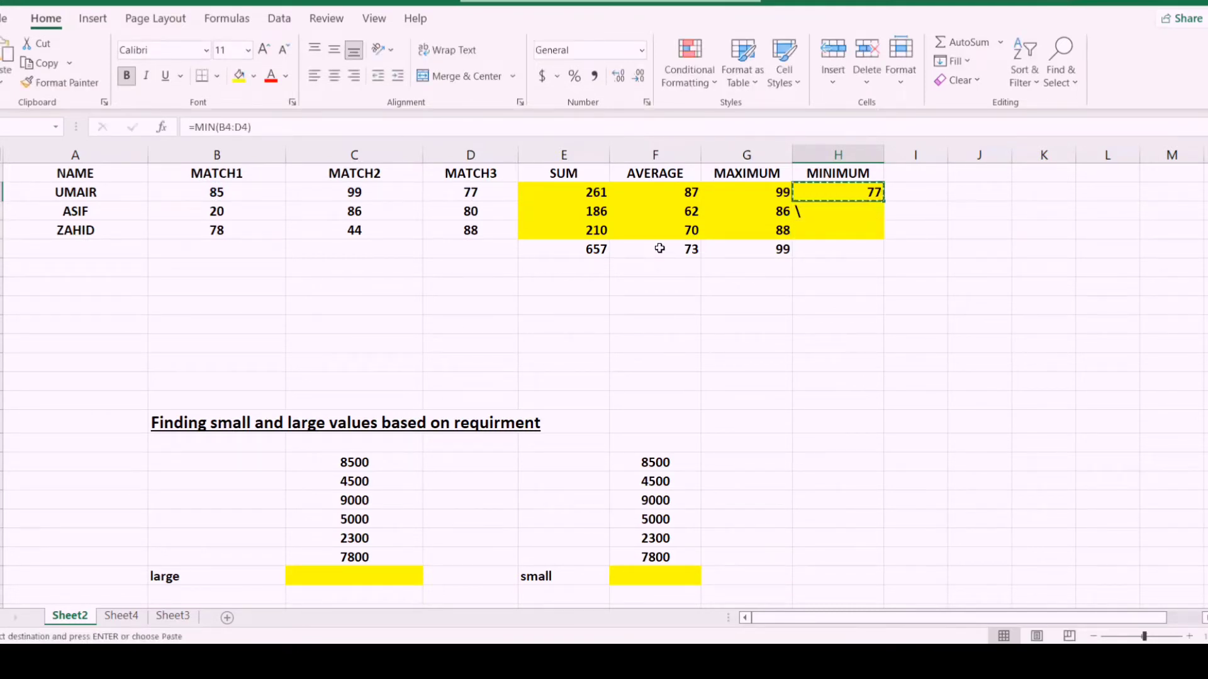
{"action": "key", "text": "shift+Down"}
{"action": "key", "text": "shift+Down"}
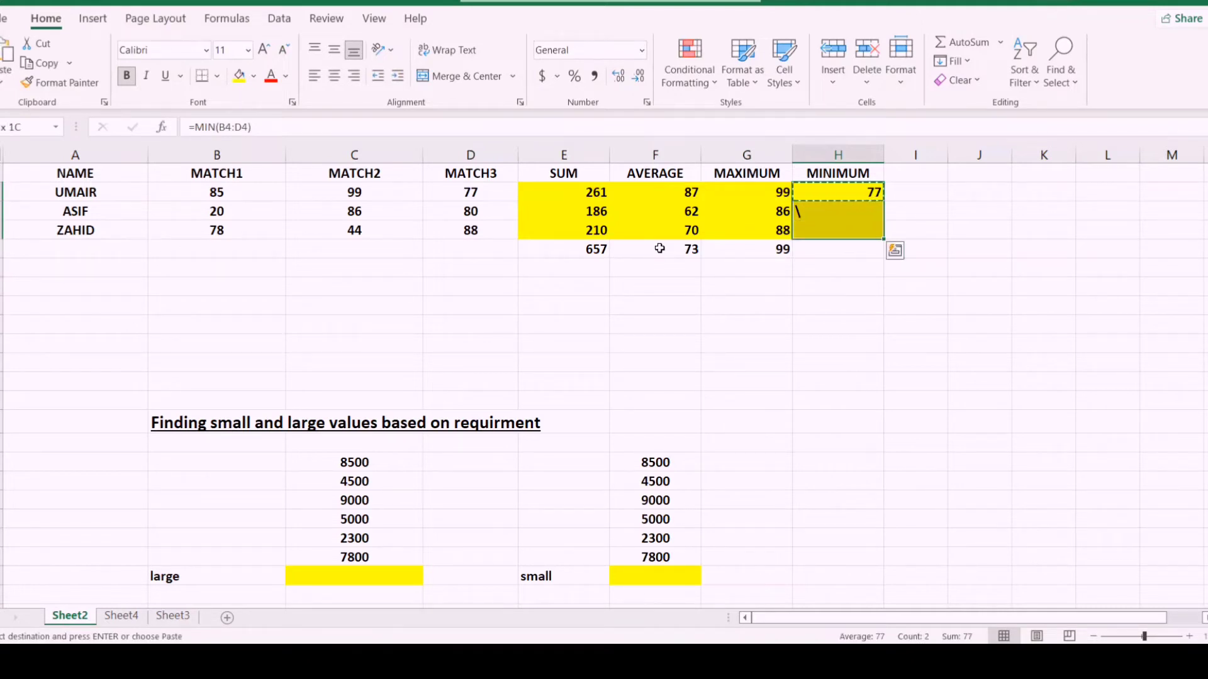
{"action": "type", "text": "`"}
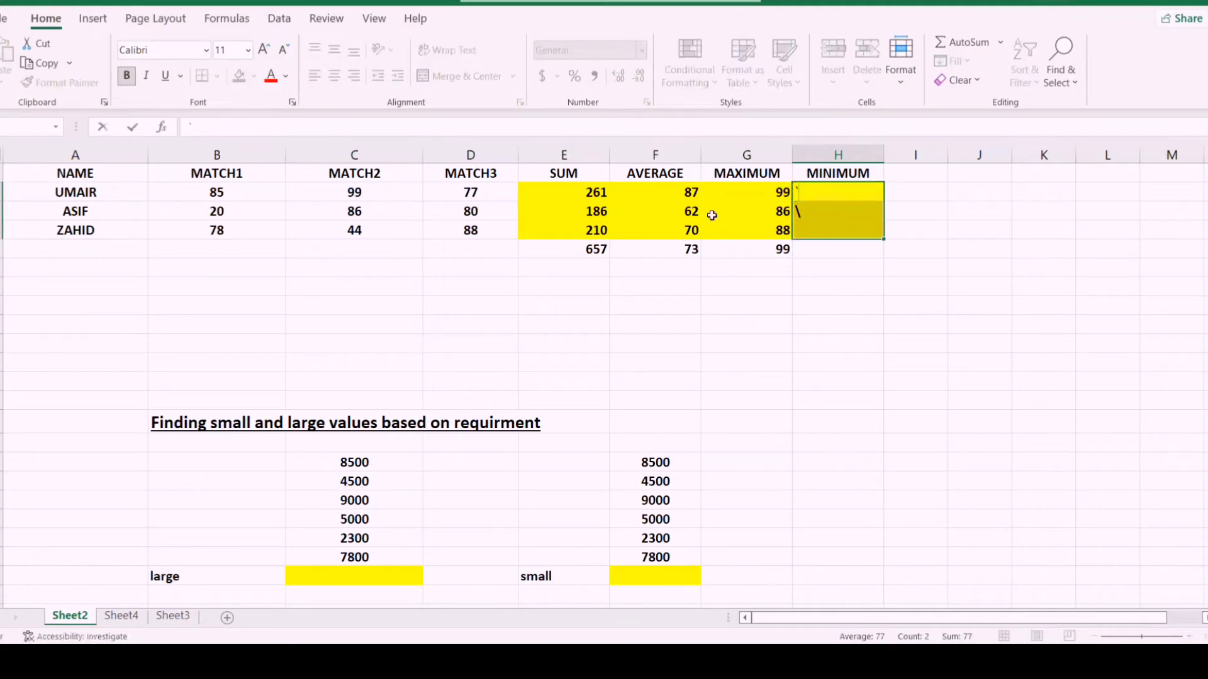
{"action": "key", "text": "Escape"}
{"action": "left_click", "coordinate": [927, 263]}
{"action": "left_click", "coordinate": [869, 197]}
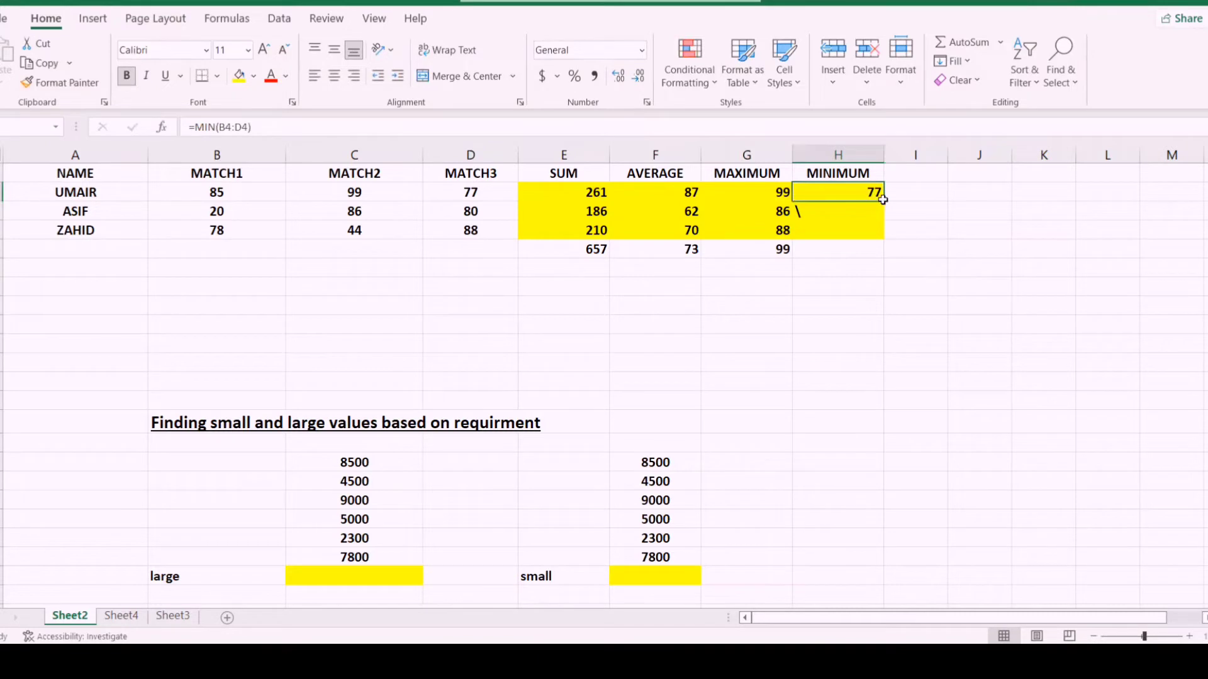
{"action": "left_click_drag", "start_coordinate": [868, 196], "coordinate": [884, 200]}
{"action": "left_click", "coordinate": [893, 220]}
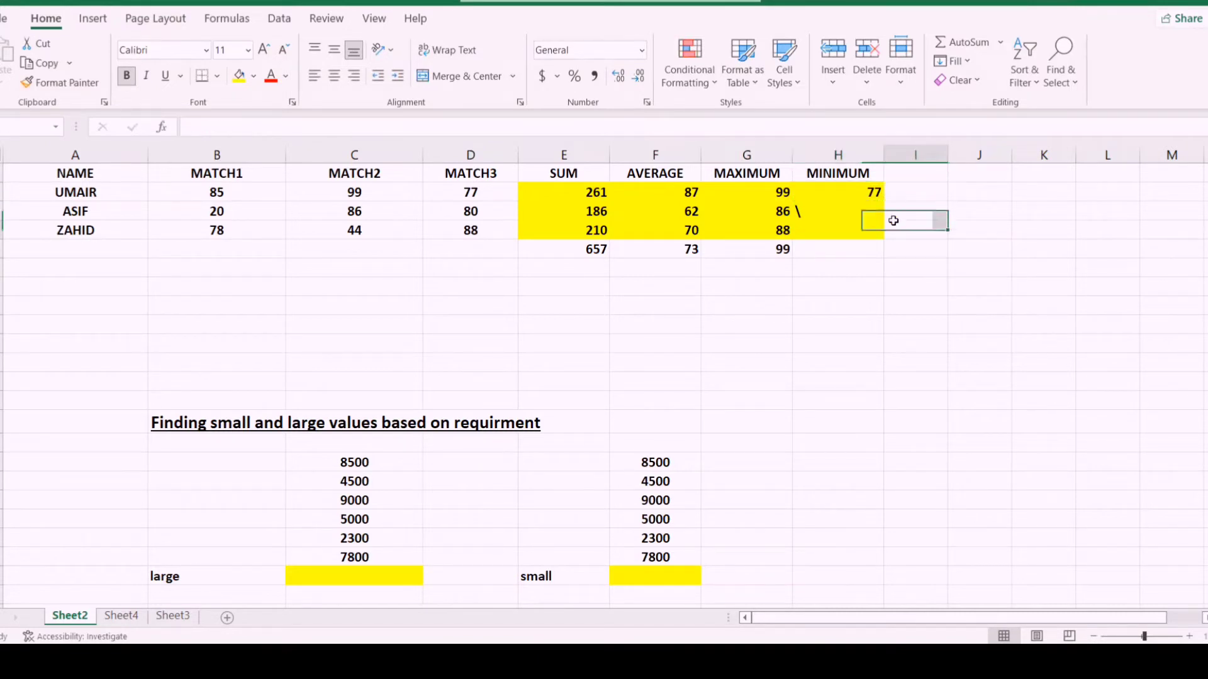
Fill the MIN formula from H4 down through H6 for the other two players.
{"action": "left_click", "coordinate": [867, 191]}
{"action": "left_click_drag", "start_coordinate": [884, 202], "coordinate": [880, 233]}
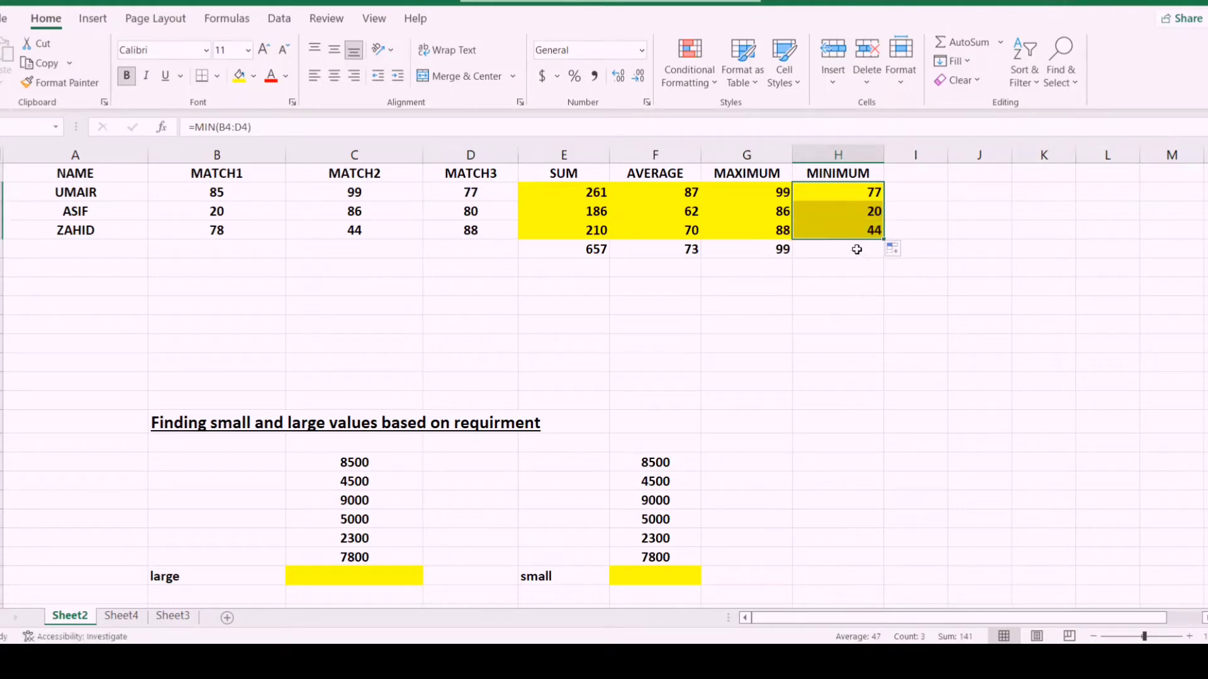
Find the overall lowest score in H7 with =MIN(H4:H6).
{"action": "left_click", "coordinate": [857, 249]}
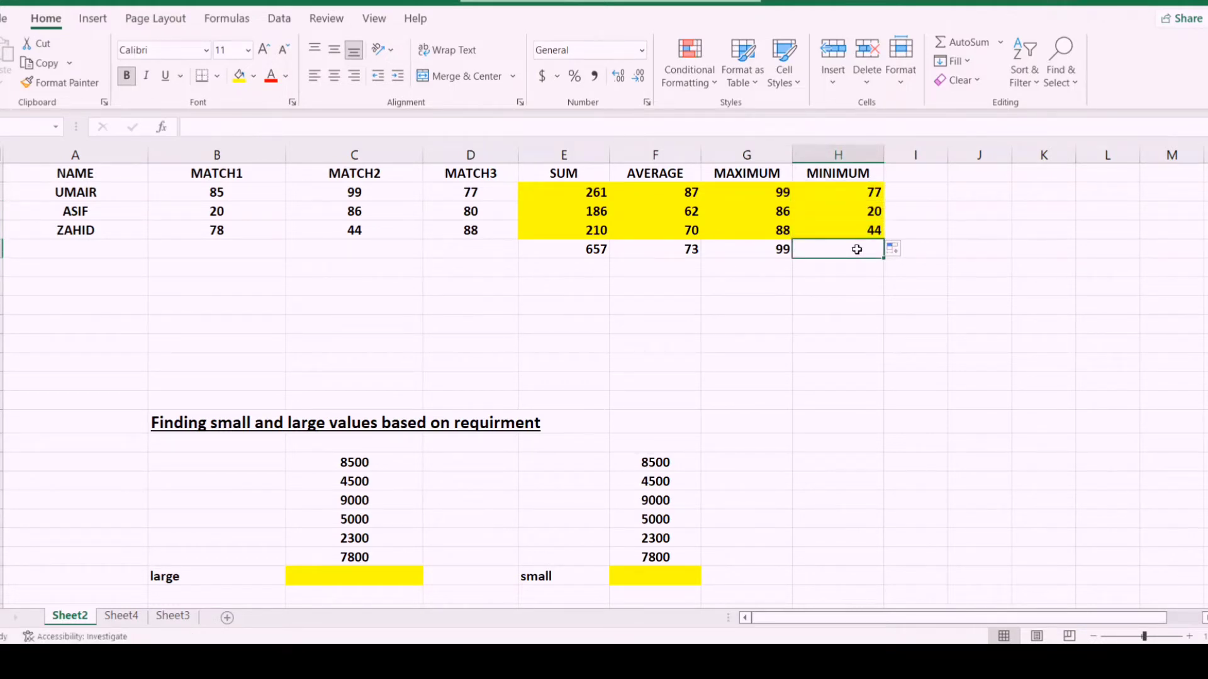
{"action": "type", "text": "="}
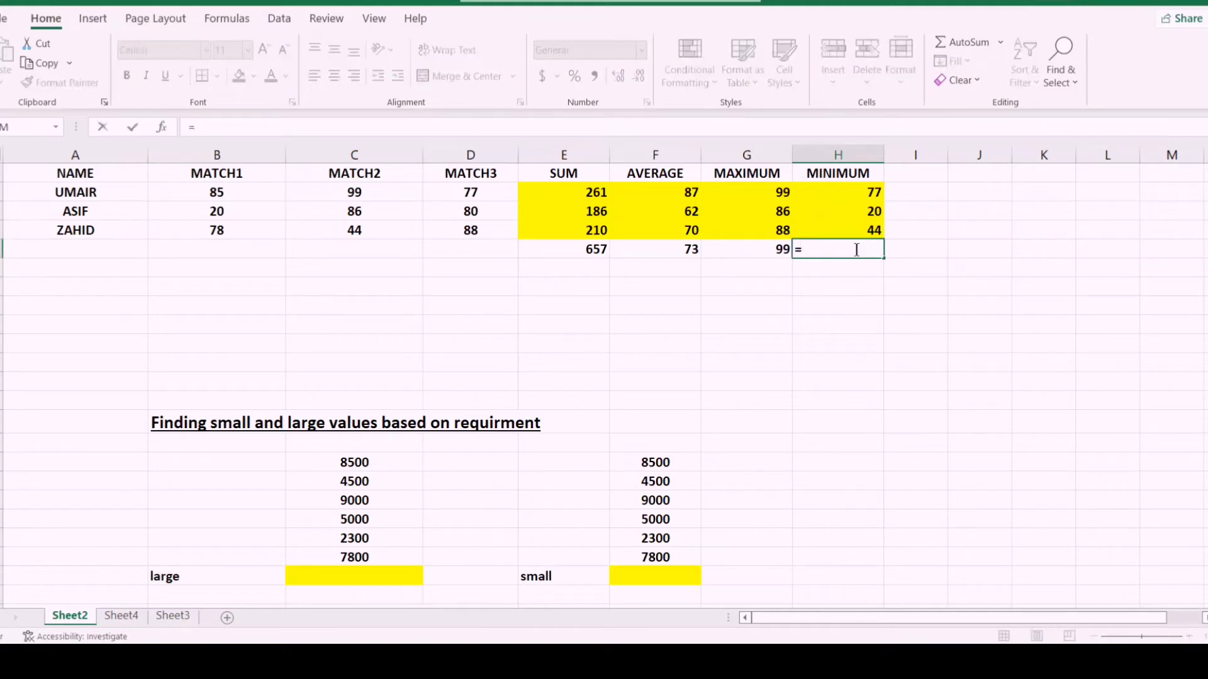
{"action": "type", "text": "min("}
{"action": "key", "text": "Up"}
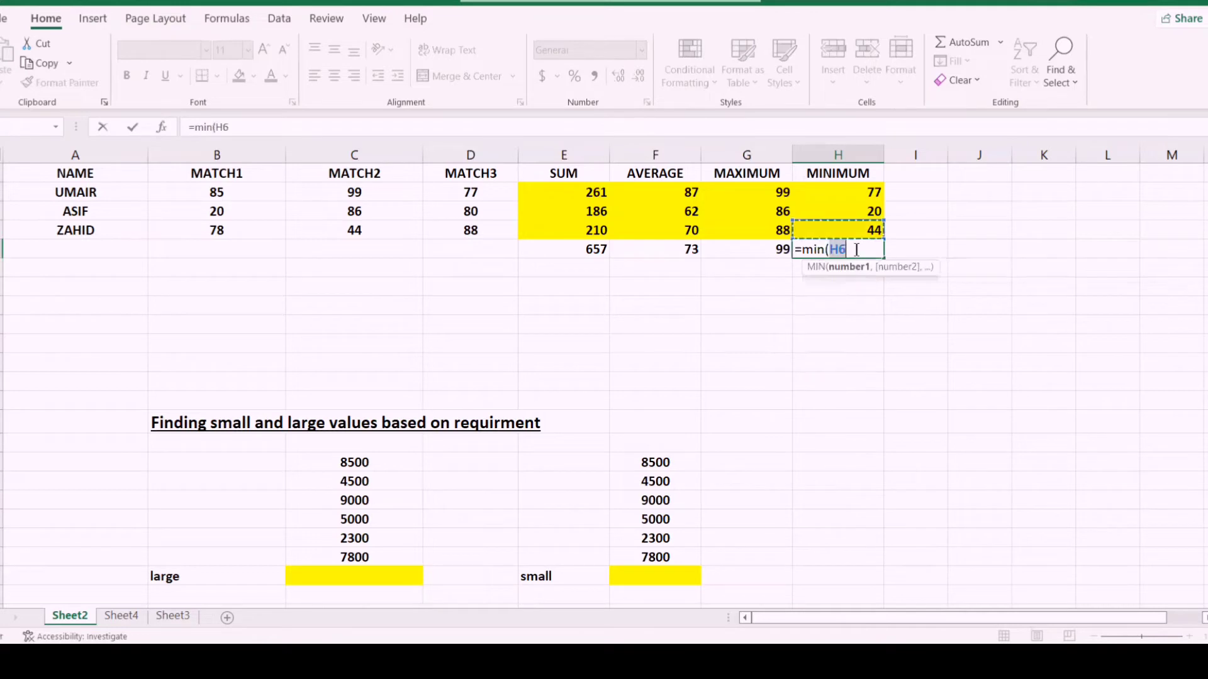
{"action": "key", "text": "shift+Up"}
{"action": "key", "text": "shift+Up"}
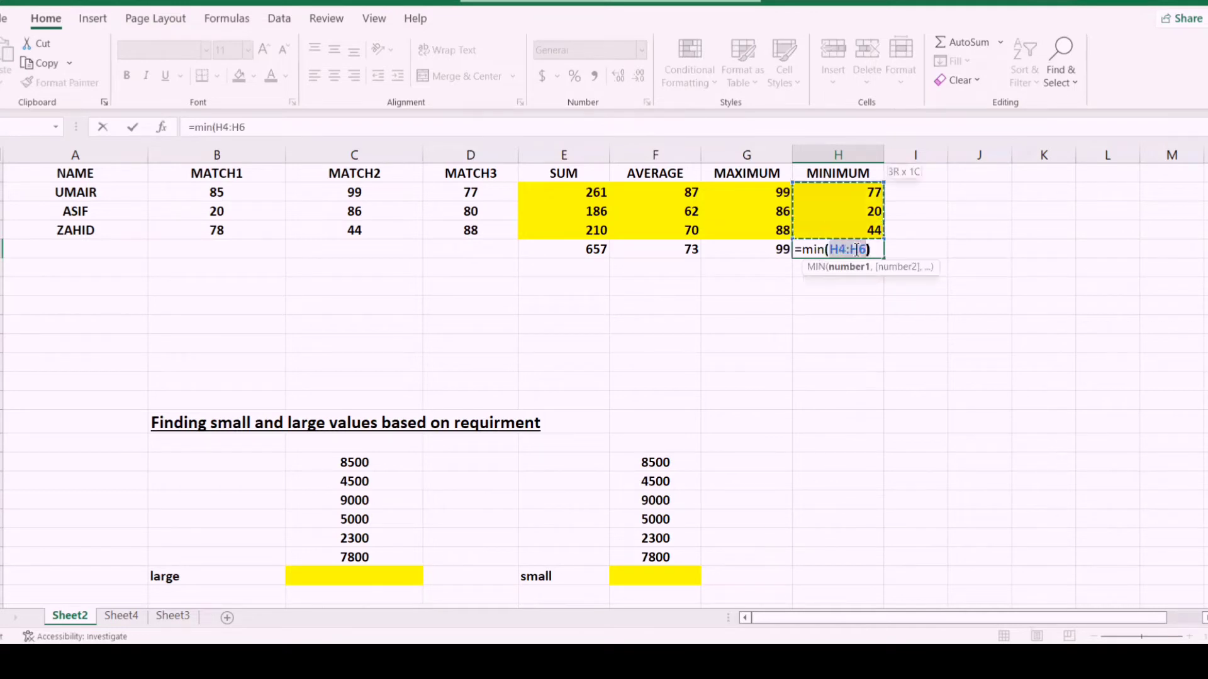
{"action": "key", "text": "Return"}
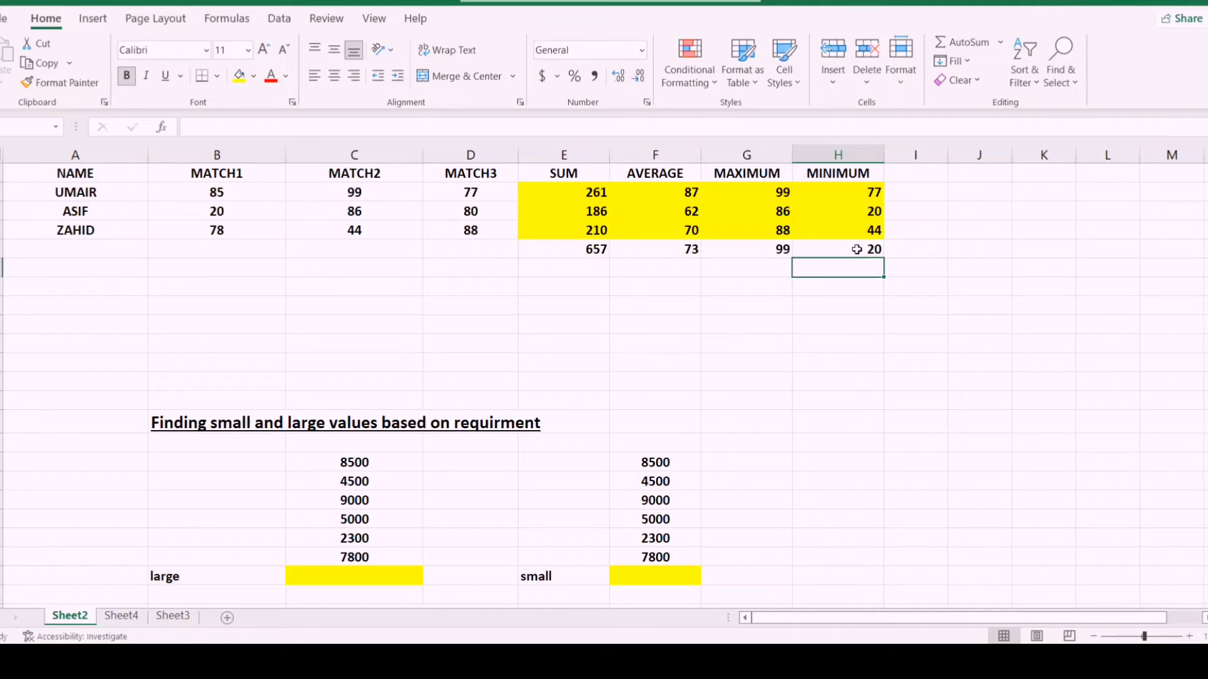
Review the first player's AVERAGE, MAXIMUM and MINIMUM formulas and the overall maximum and minimum formulas in row 7.
{"action": "key", "text": "Left"}
{"action": "key", "text": "Left"}
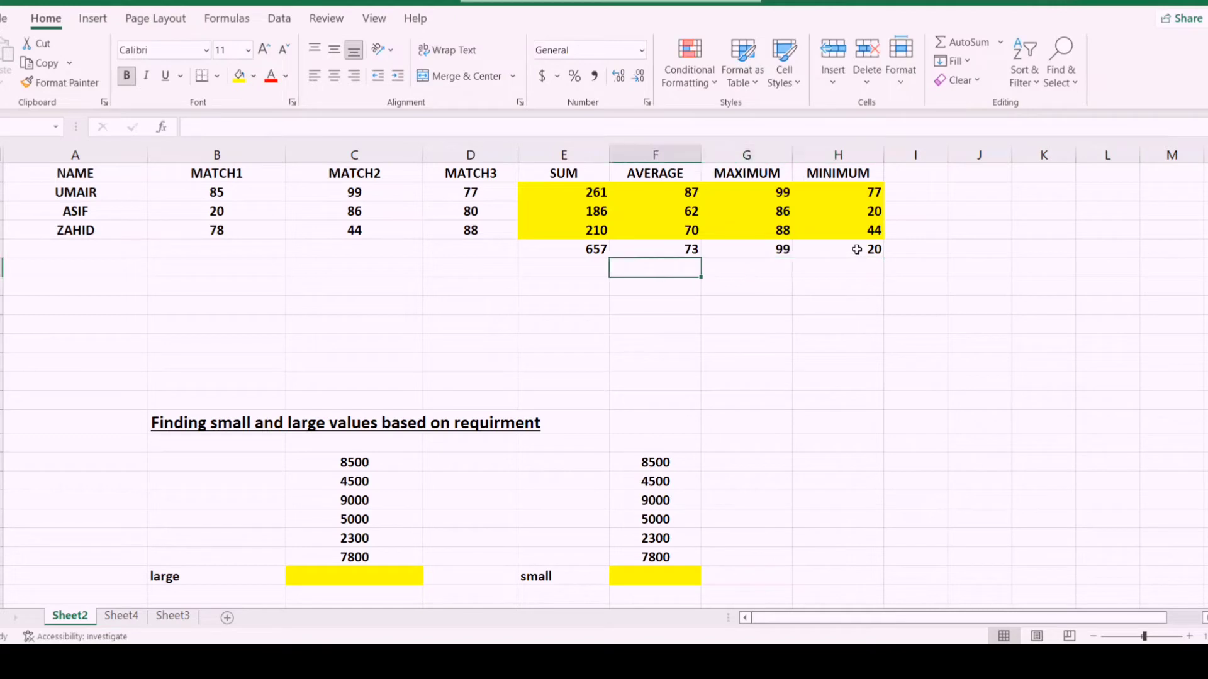
{"action": "key", "text": "Up"}
{"action": "key", "text": "Up"}
{"action": "key", "text": "Up"}
{"action": "key", "text": "Up"}
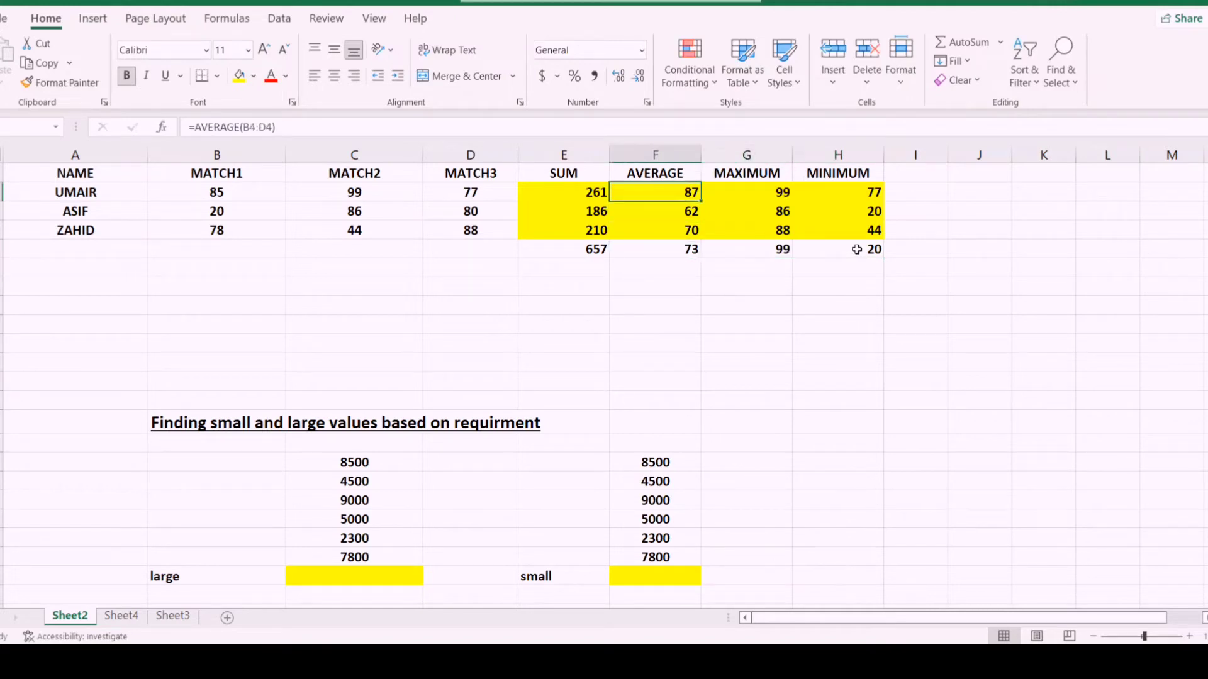
{"action": "key", "text": "Right"}
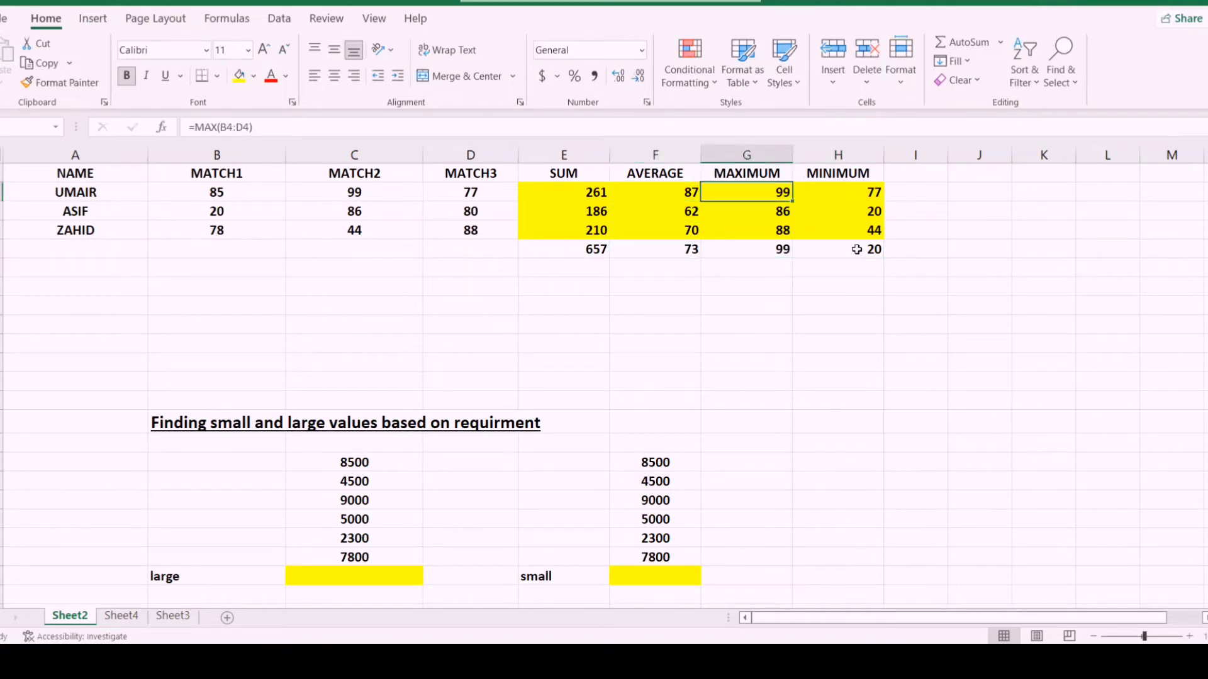
{"action": "key", "text": "Down"}
{"action": "key", "text": "Down"}
{"action": "key", "text": "Down"}
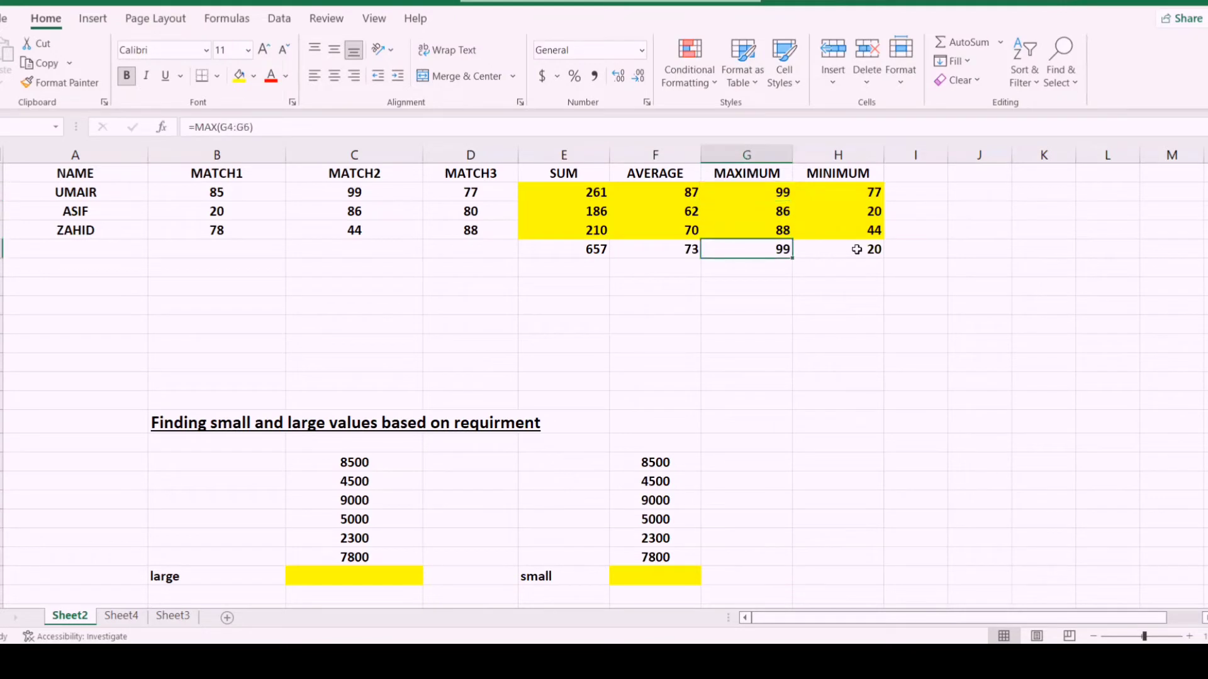
{"action": "key", "text": "Up"}
{"action": "key", "text": "Up"}
{"action": "key", "text": "Up"}
{"action": "key", "text": "Right"}
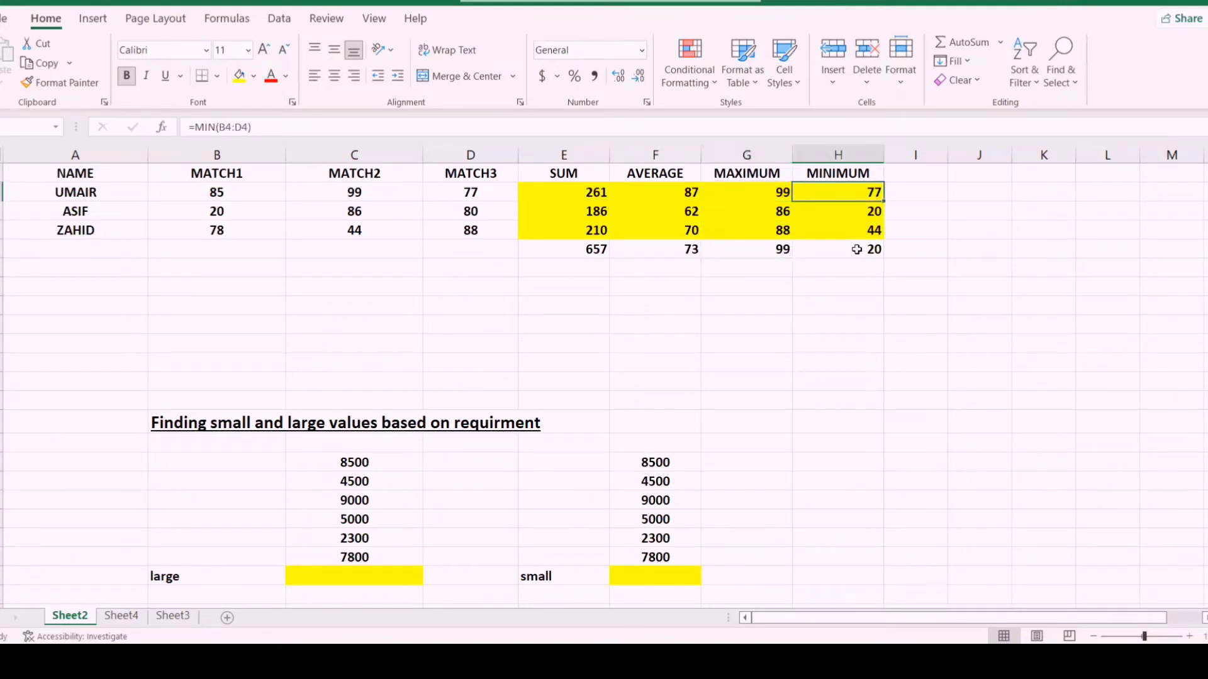
{"action": "key", "text": "Down"}
{"action": "key", "text": "Down"}
{"action": "key", "text": "Down"}
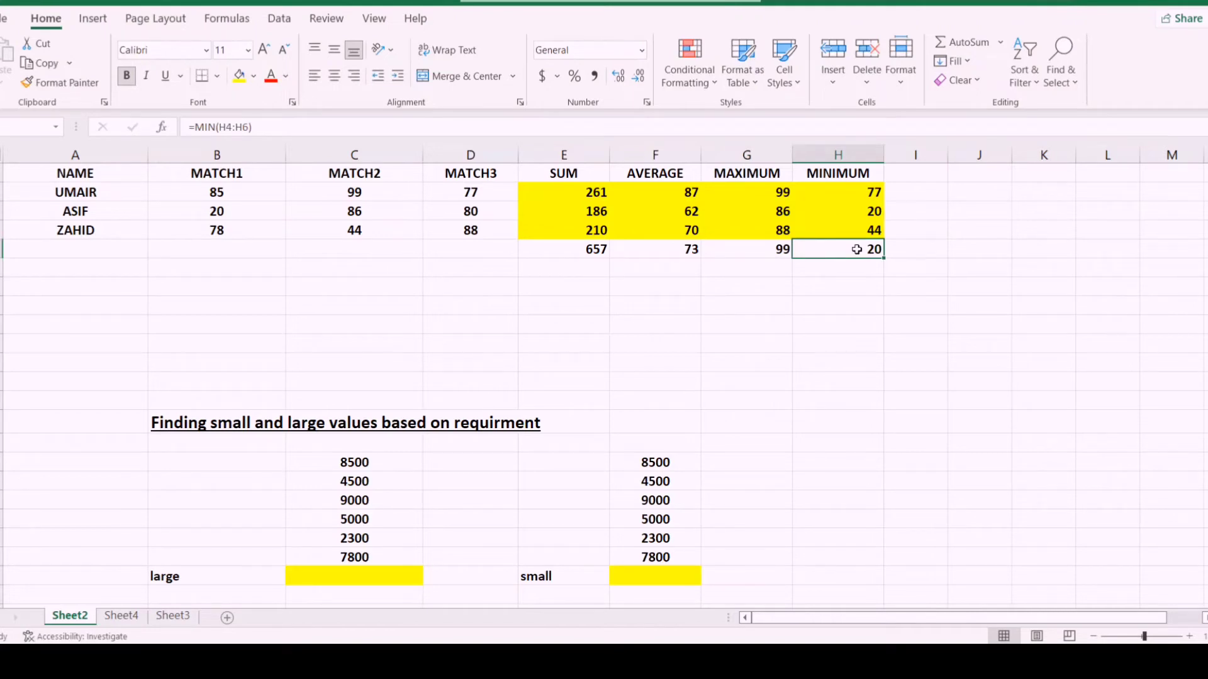
Find the second-highest MATCH1 score in B9 with =LARGE(B4:B6,2).
{"action": "key", "text": "Left"}
{"action": "key", "text": "Left"}
{"action": "key", "text": "Down"}
{"action": "key", "text": "Down"}
{"action": "key", "text": "Down"}
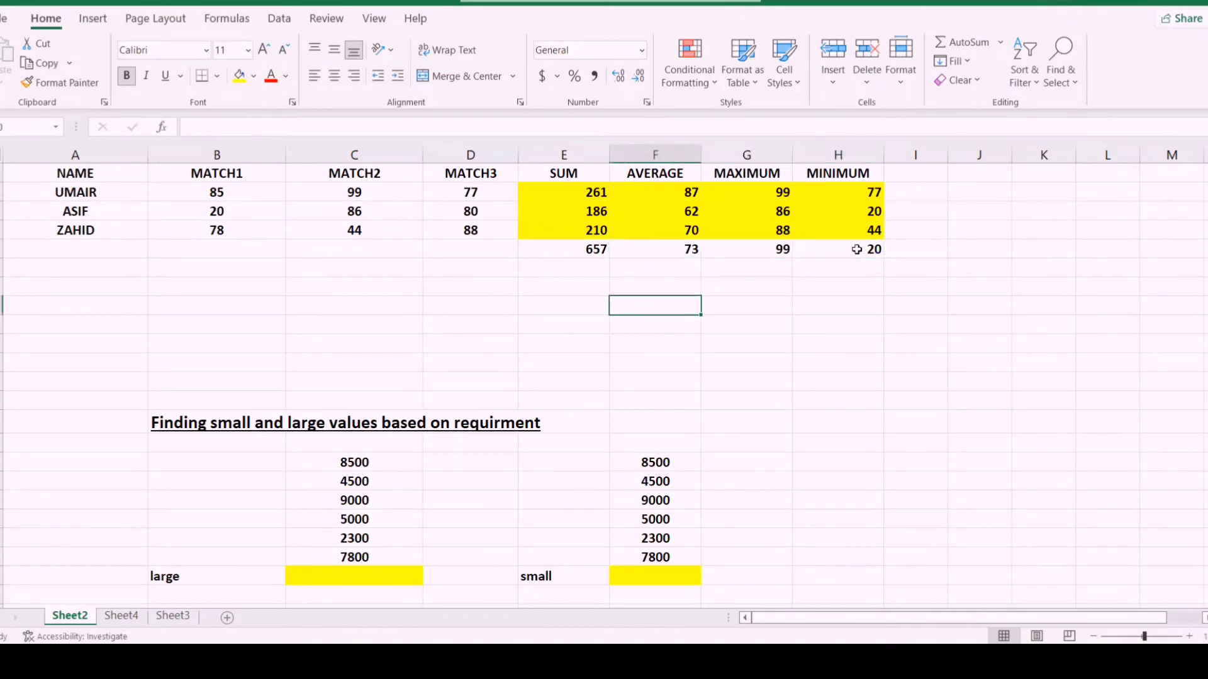
{"action": "key", "text": "Left"}
{"action": "key", "text": "Left"}
{"action": "key", "text": "Left"}
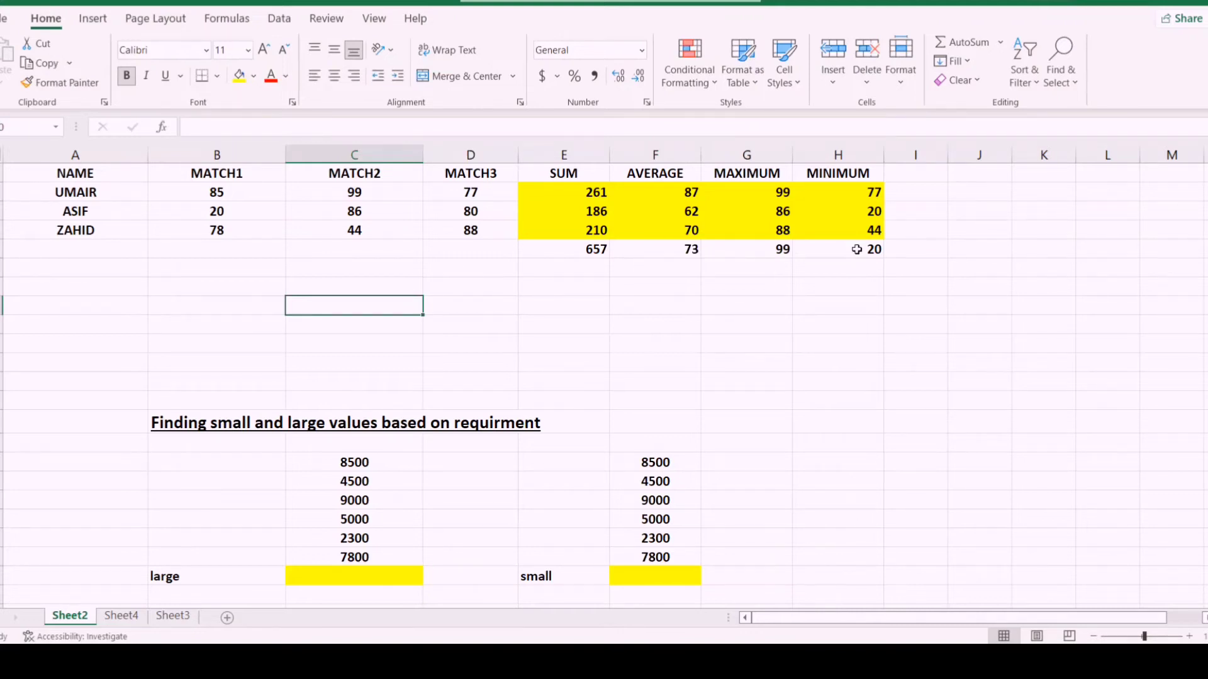
{"action": "key", "text": "Left"}
{"action": "key", "text": "Left"}
{"action": "key", "text": "Right"}
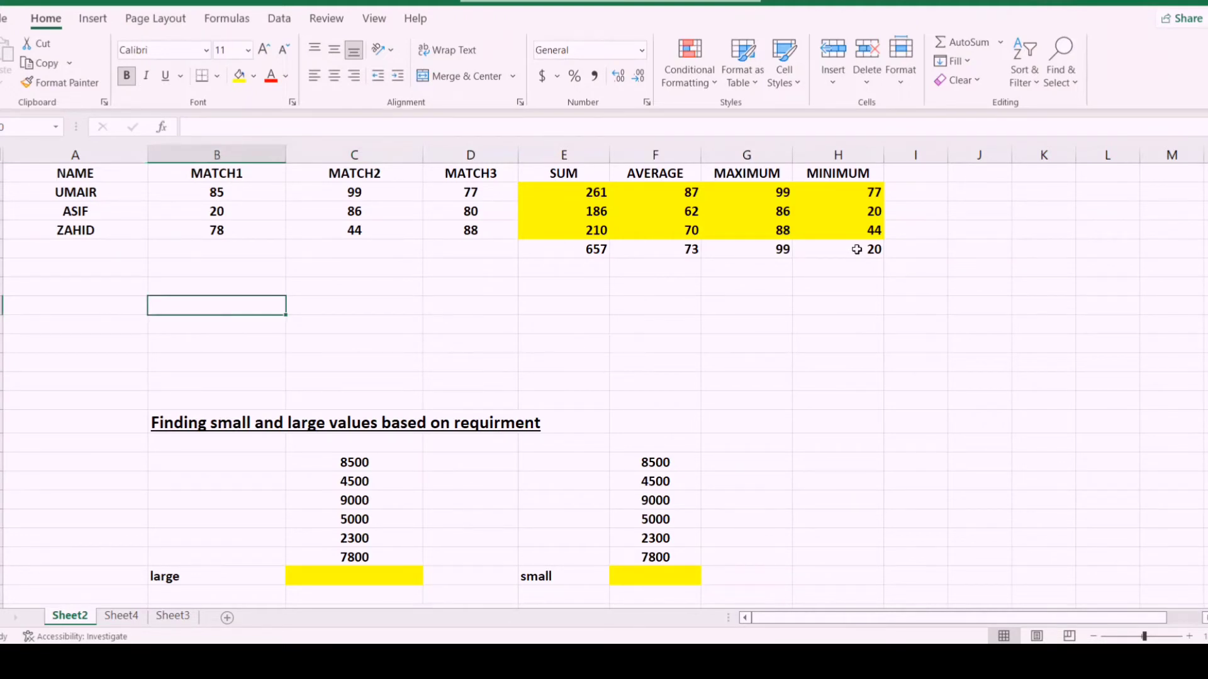
{"action": "key", "text": "Left"}
{"action": "key", "text": "Up"}
{"action": "key", "text": "Right"}
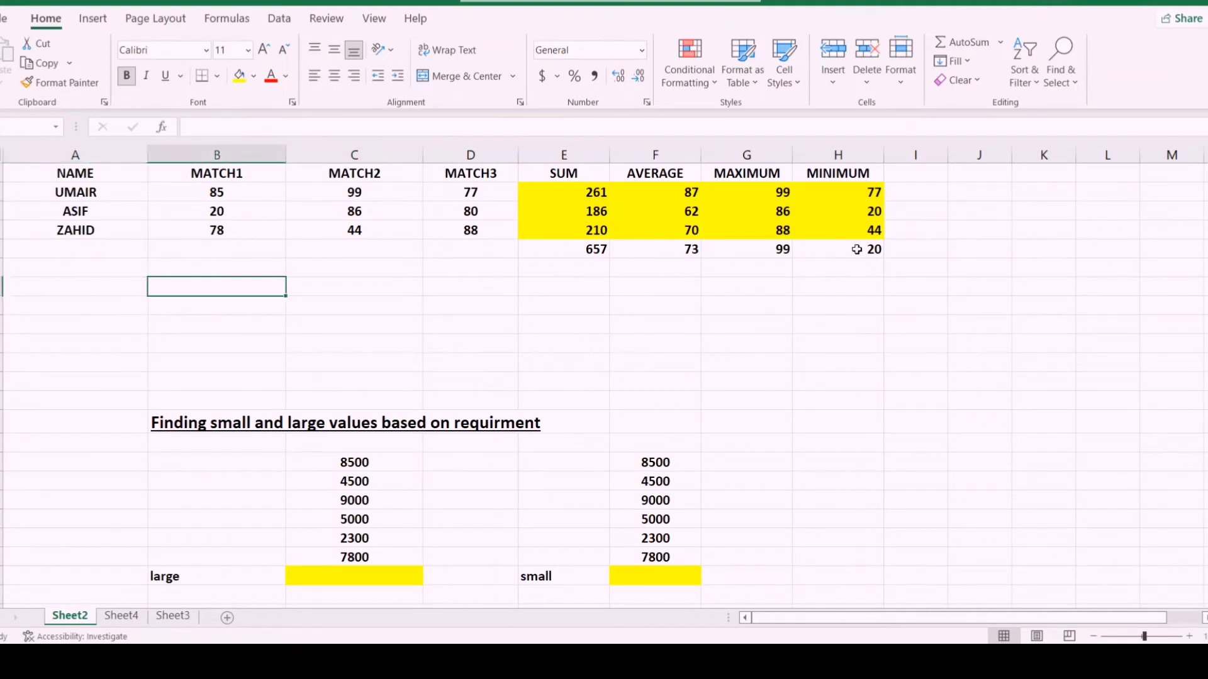
{"action": "type", "text": "="}
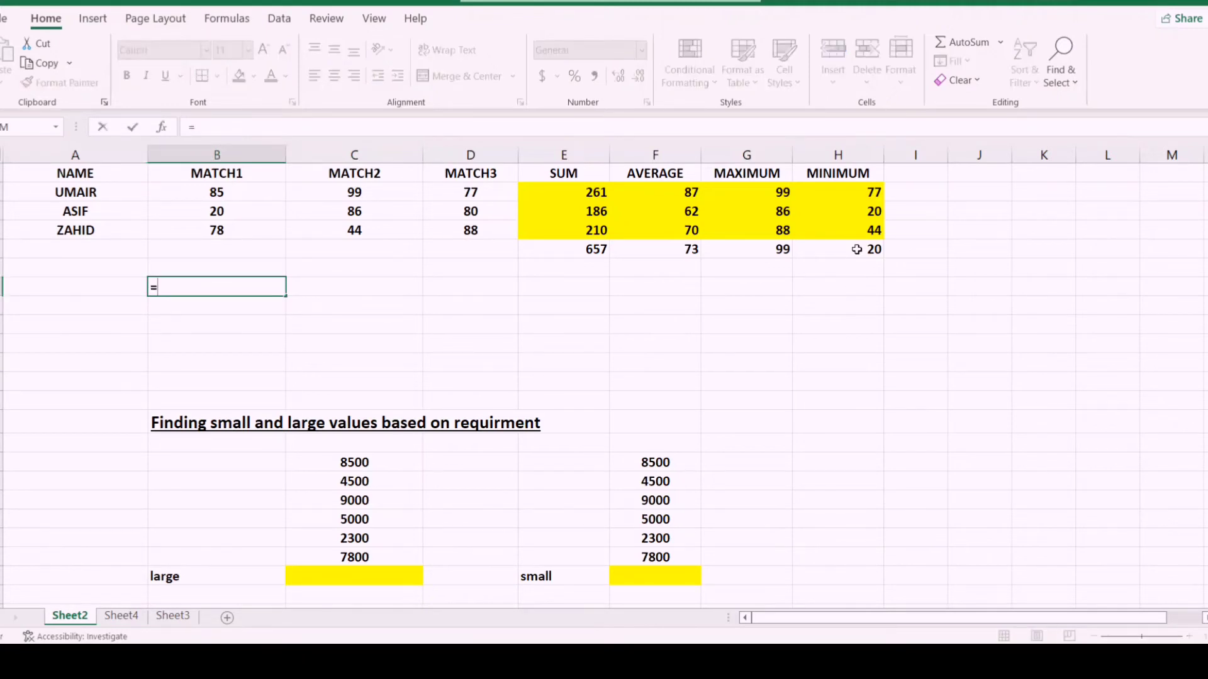
{"action": "type", "text": "large("}
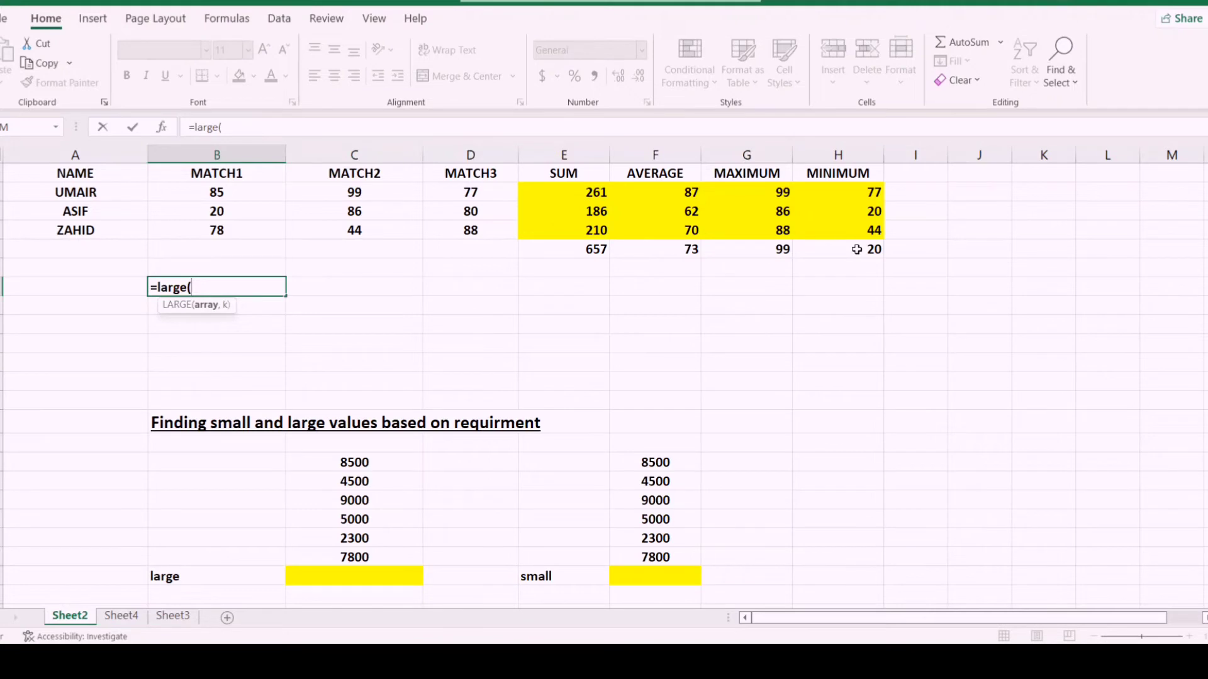
{"action": "key", "text": "Up"}
{"action": "key", "text": "Up"}
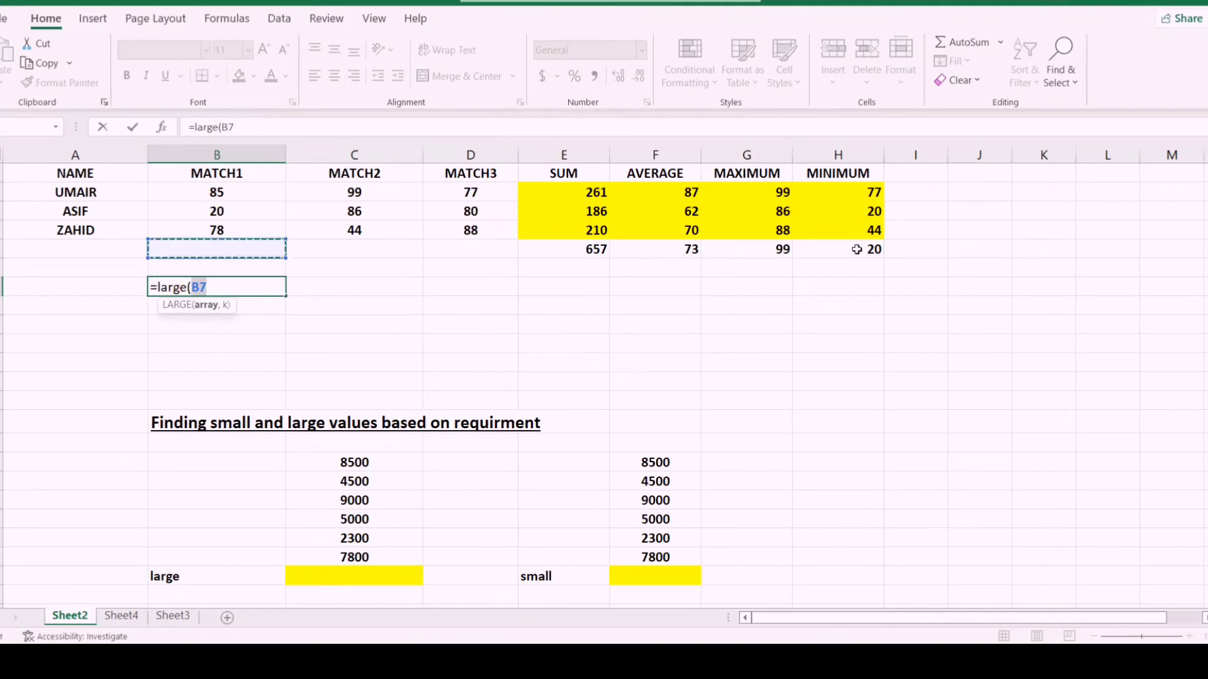
{"action": "key", "text": "Up"}
{"action": "key", "text": "Up"}
{"action": "key", "text": "Up"}
{"action": "key", "text": "shift+Down"}
{"action": "key", "text": "shift+Down"}
{"action": "type", "text": ",2"}
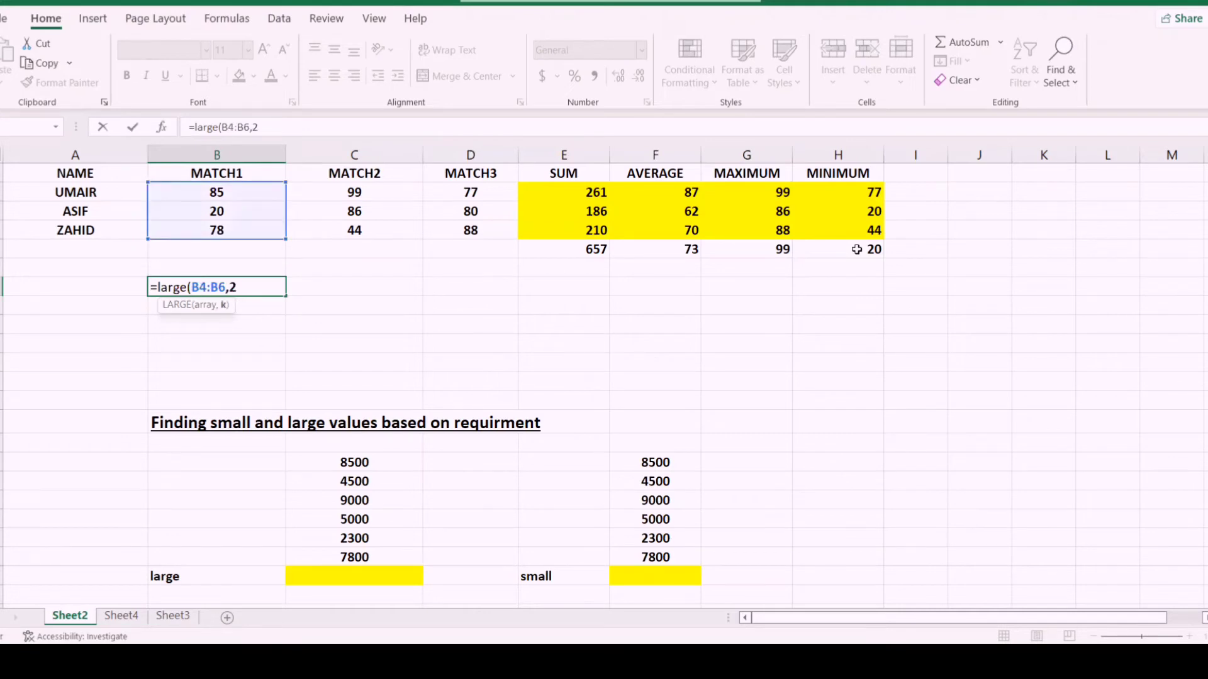
{"action": "type", "text": ")"}
{"action": "key", "text": "Return"}
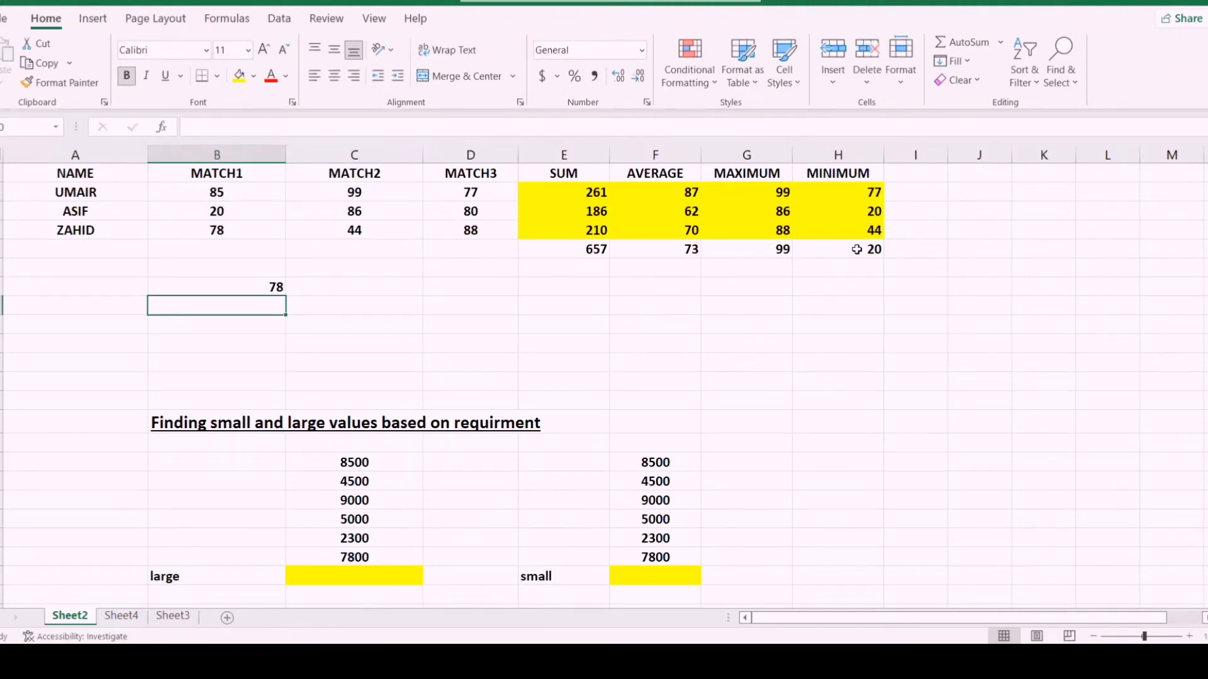
Find the second-highest MATCH2 score in C9 with =LARGE(C4:C6,2).
{"action": "key", "text": "Up"}
{"action": "key", "text": "Right"}
{"action": "type", "text": "="}
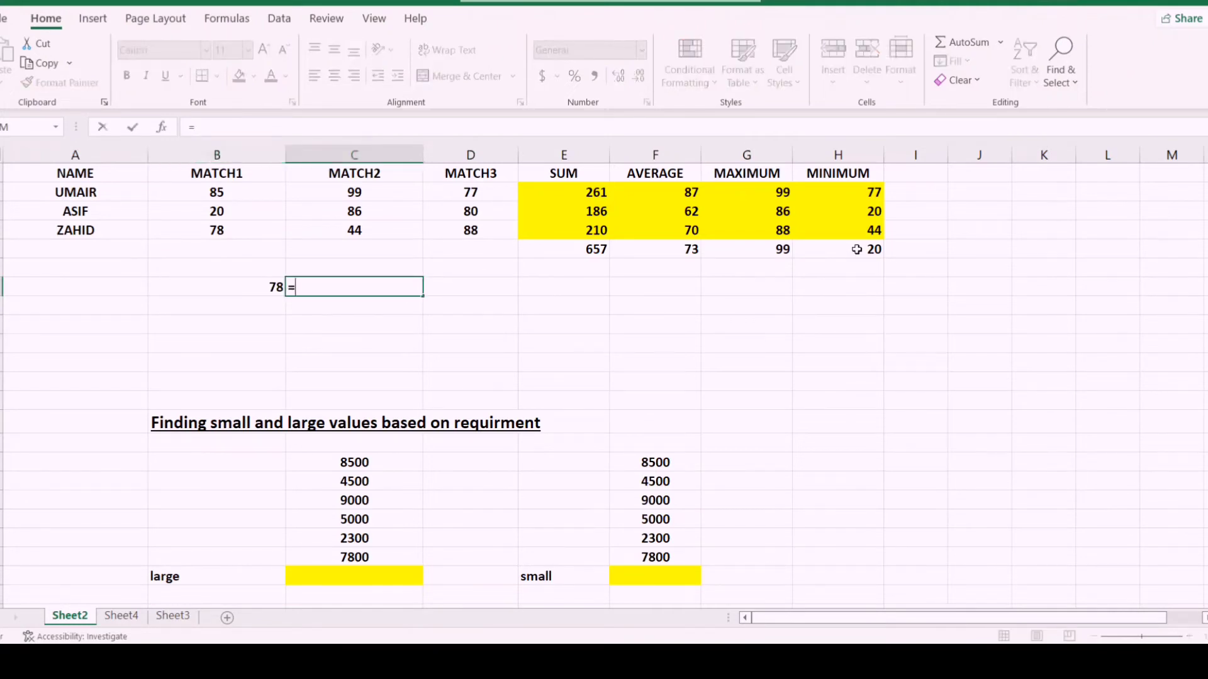
{"action": "type", "text": "large("}
{"action": "key", "text": "Up"}
{"action": "key", "text": "Up"}
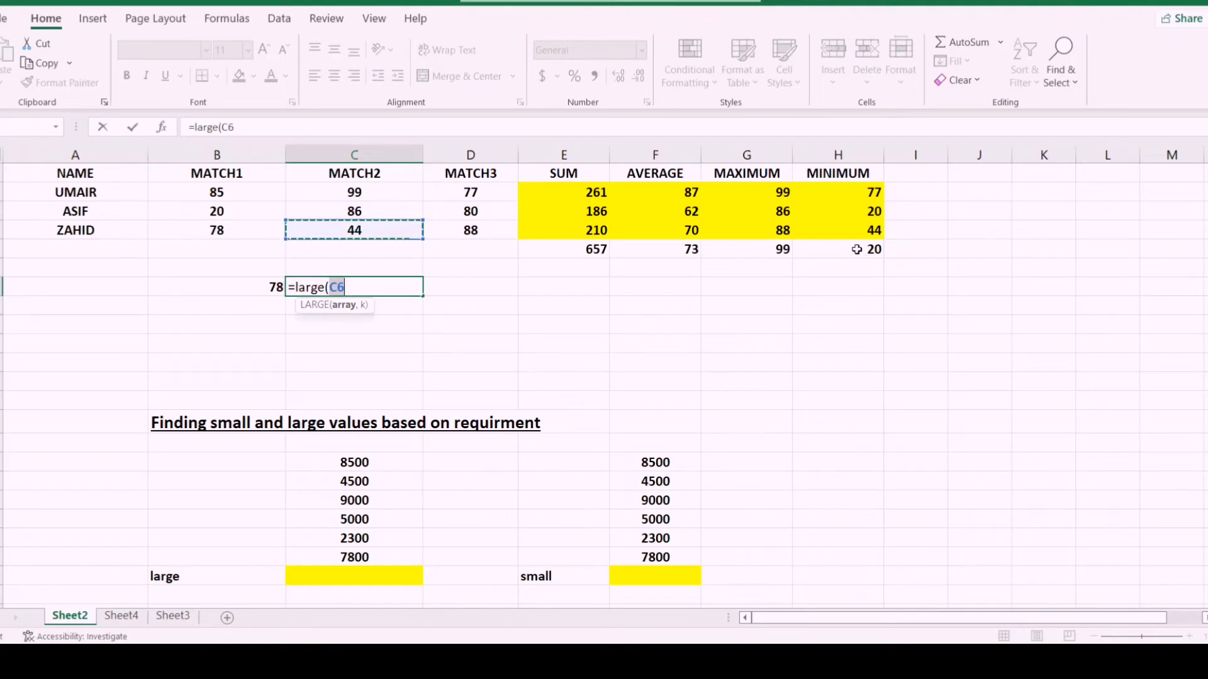
{"action": "key", "text": "Return"}
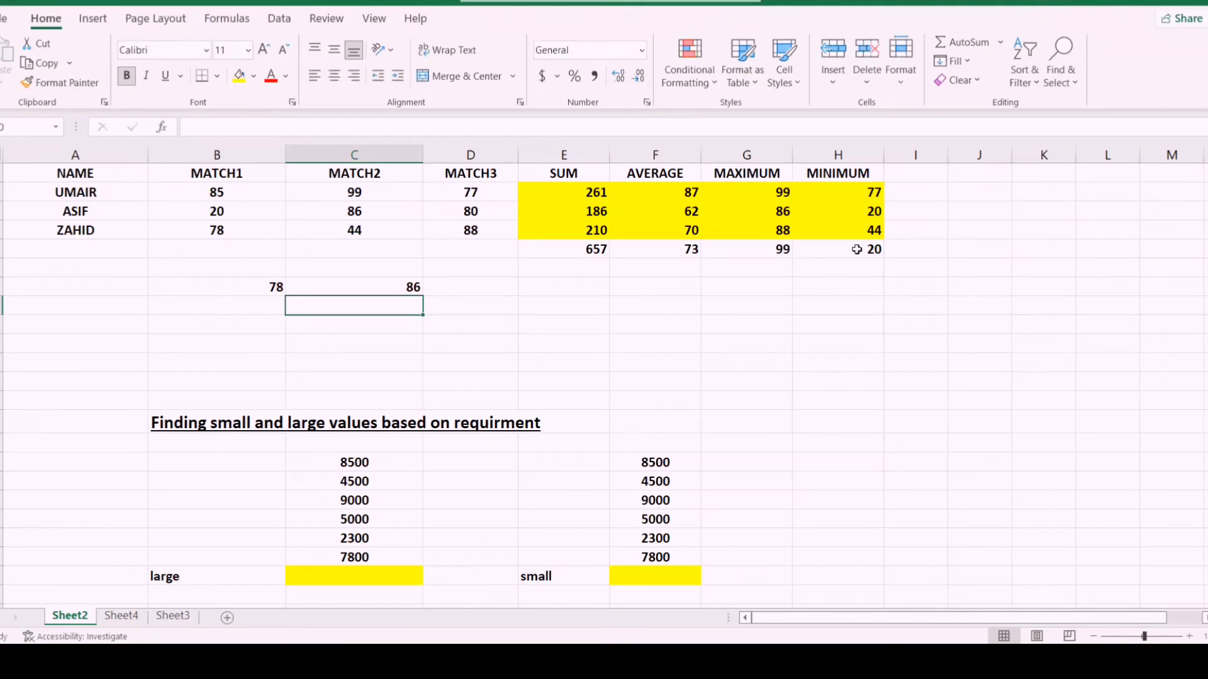
Copy the LARGE formula from C9 into D9 for the MATCH3 scores.
{"action": "key", "text": "Up"}
{"action": "key", "text": "Right"}
{"action": "key", "text": "Left"}
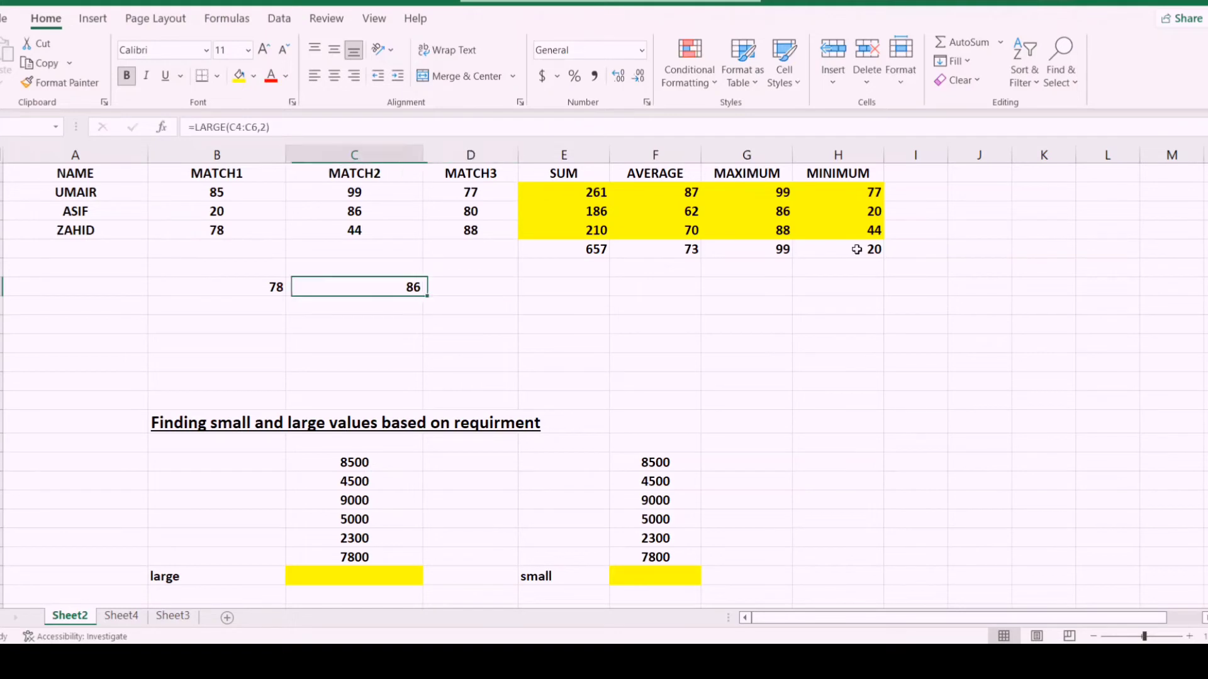
{"action": "key", "text": "ctrl+c"}
{"action": "key", "text": "Right"}
{"action": "key", "text": "Return"}
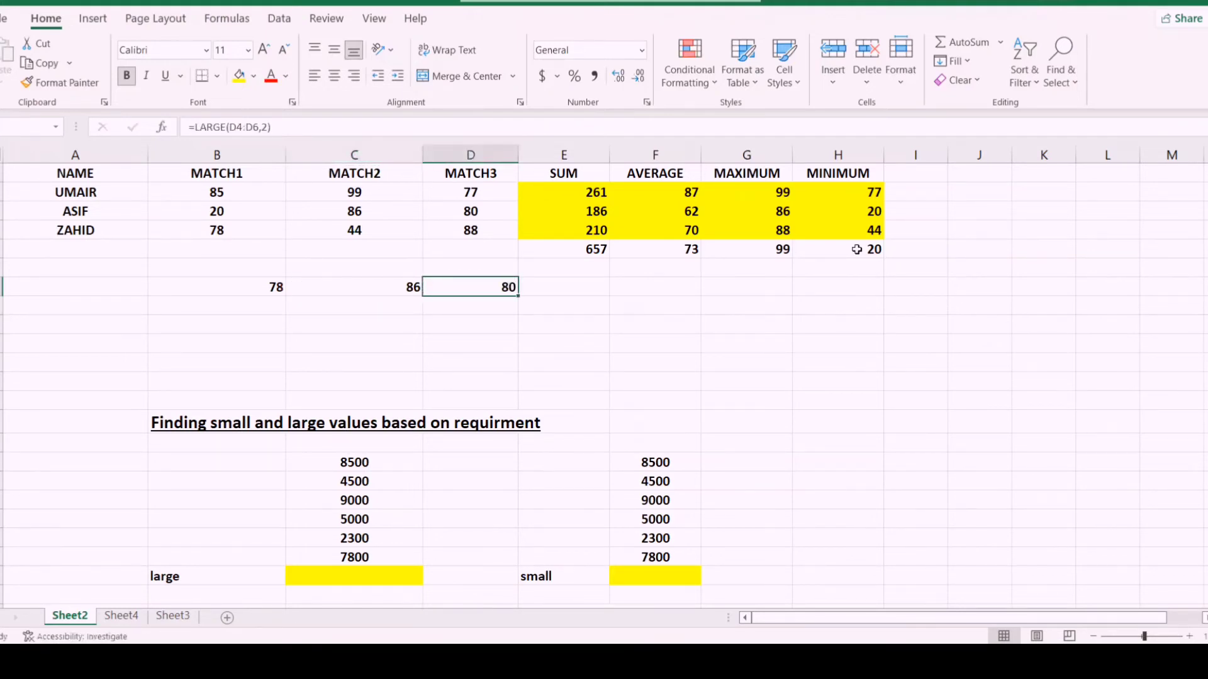
Label the row of LARGE results "large" in A9 and the row below it "small" in A10.
{"action": "key", "text": "Down"}
{"action": "key", "text": "Left"}
{"action": "key", "text": "Left"}
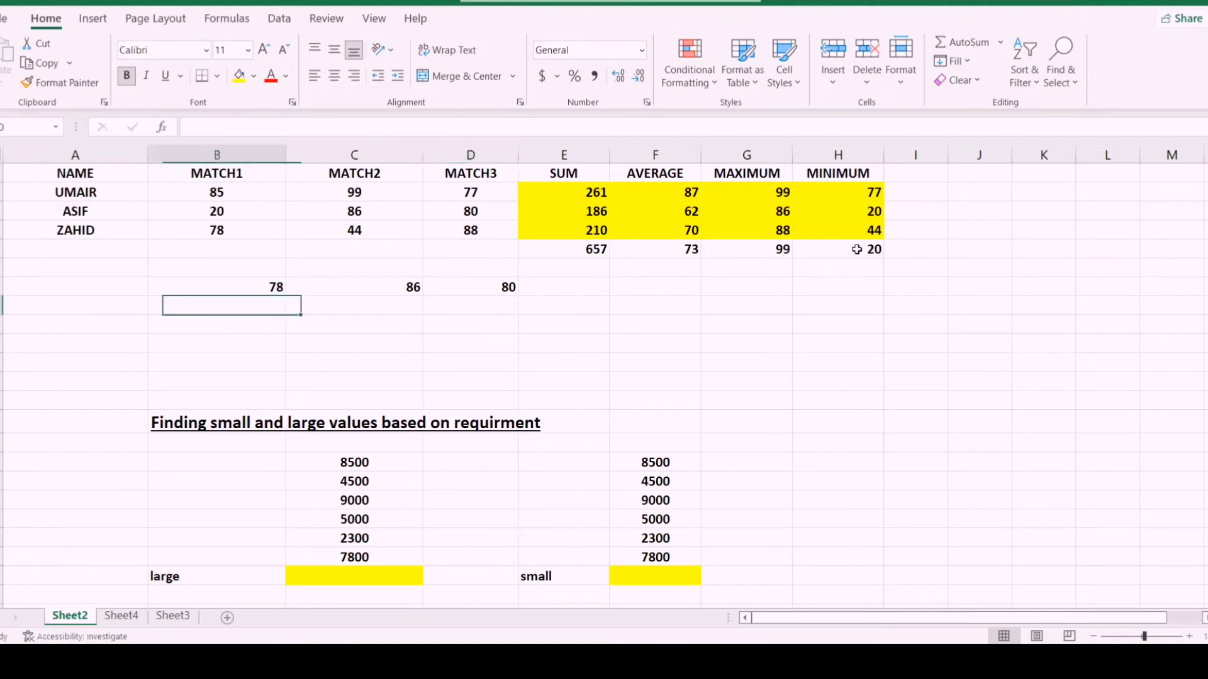
{"action": "key", "text": "Left"}
{"action": "key", "text": "Up"}
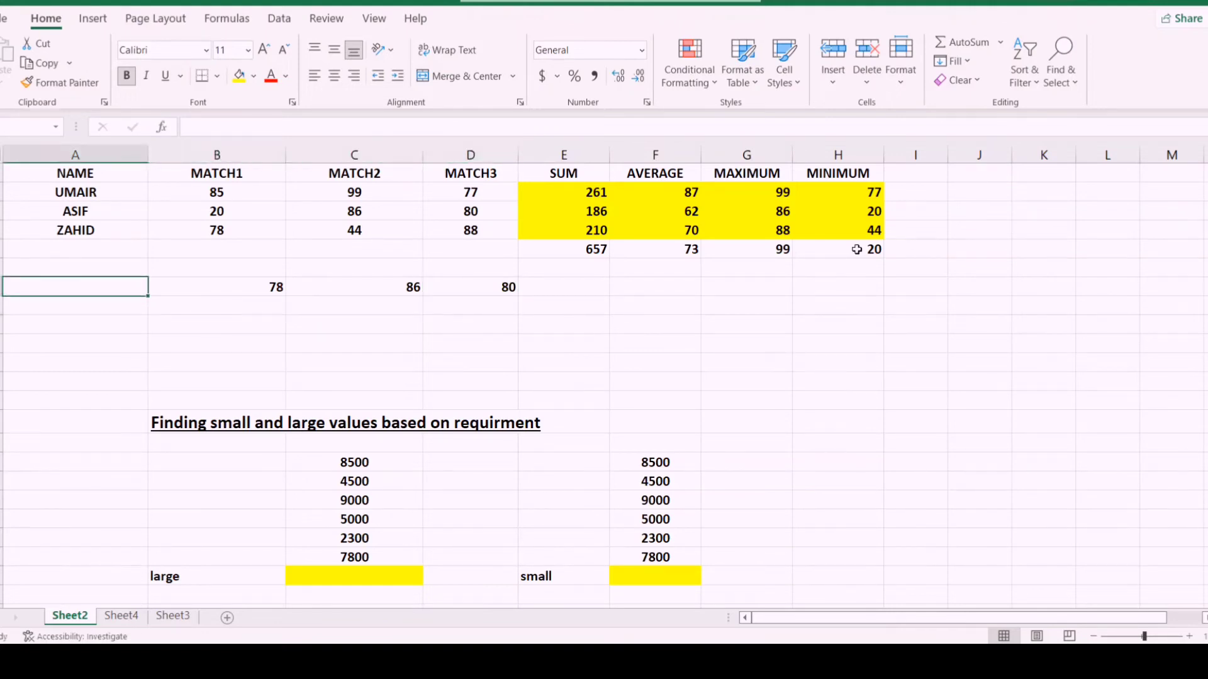
{"action": "type", "text": "large"}
{"action": "key", "text": "Return"}
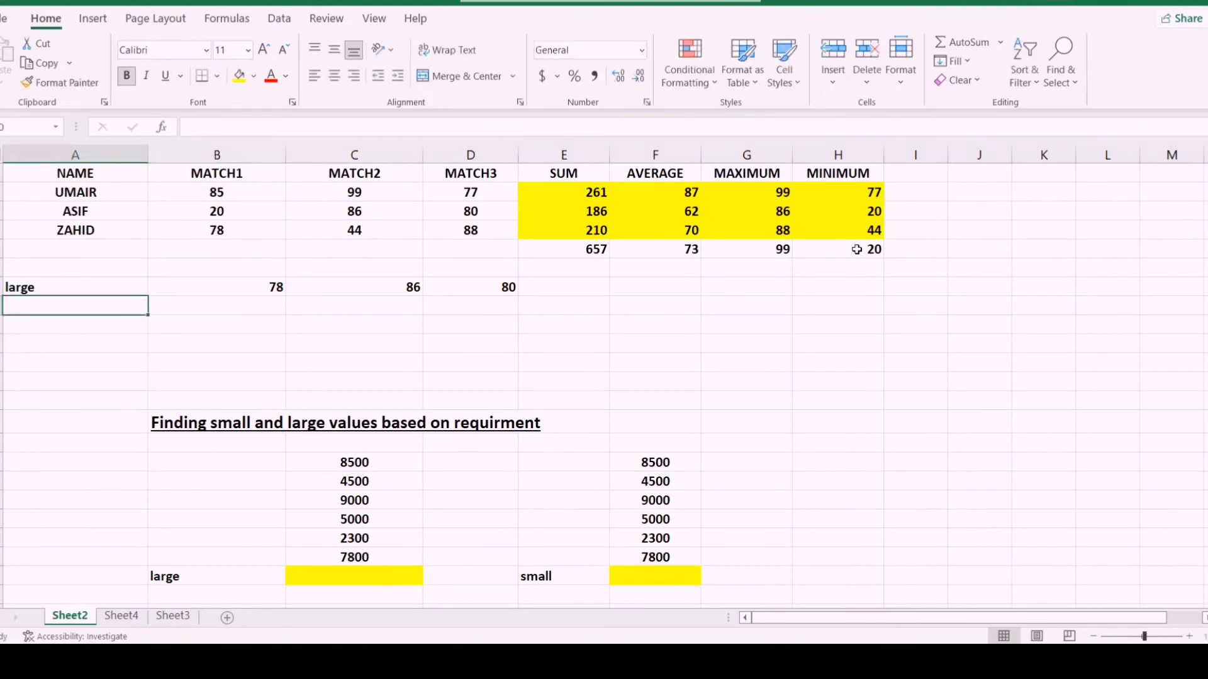
{"action": "type", "text": "sm"}
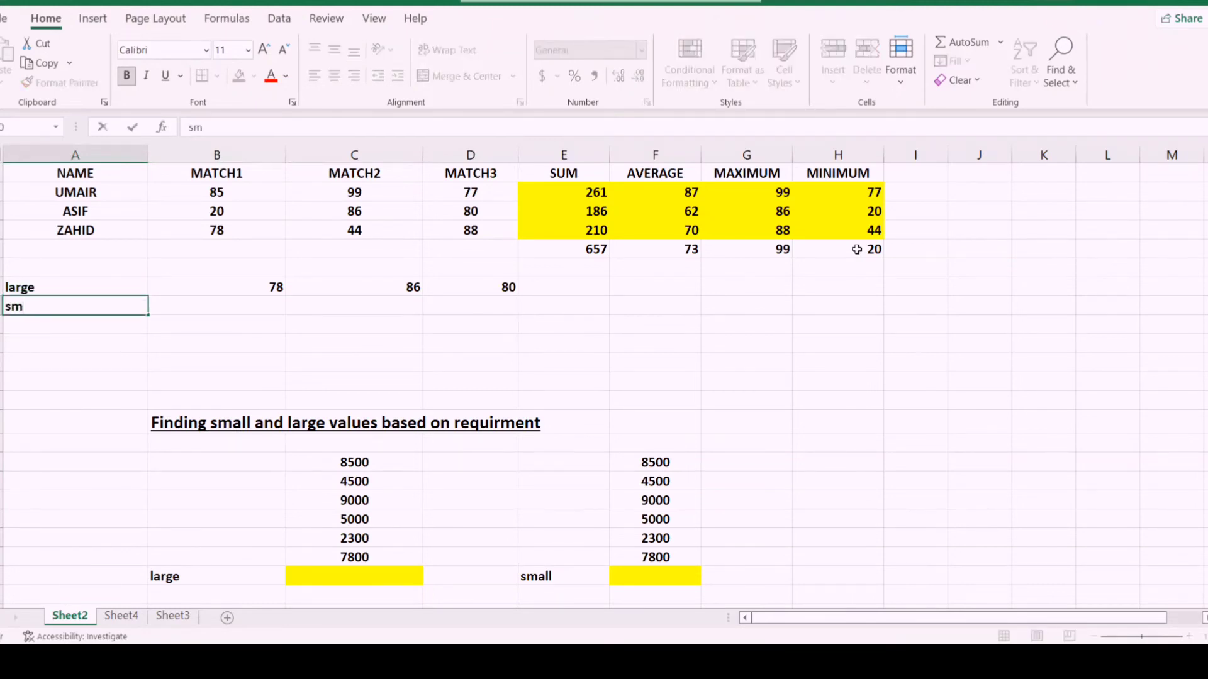
{"action": "type", "text": "all"}
{"action": "key", "text": "Return"}
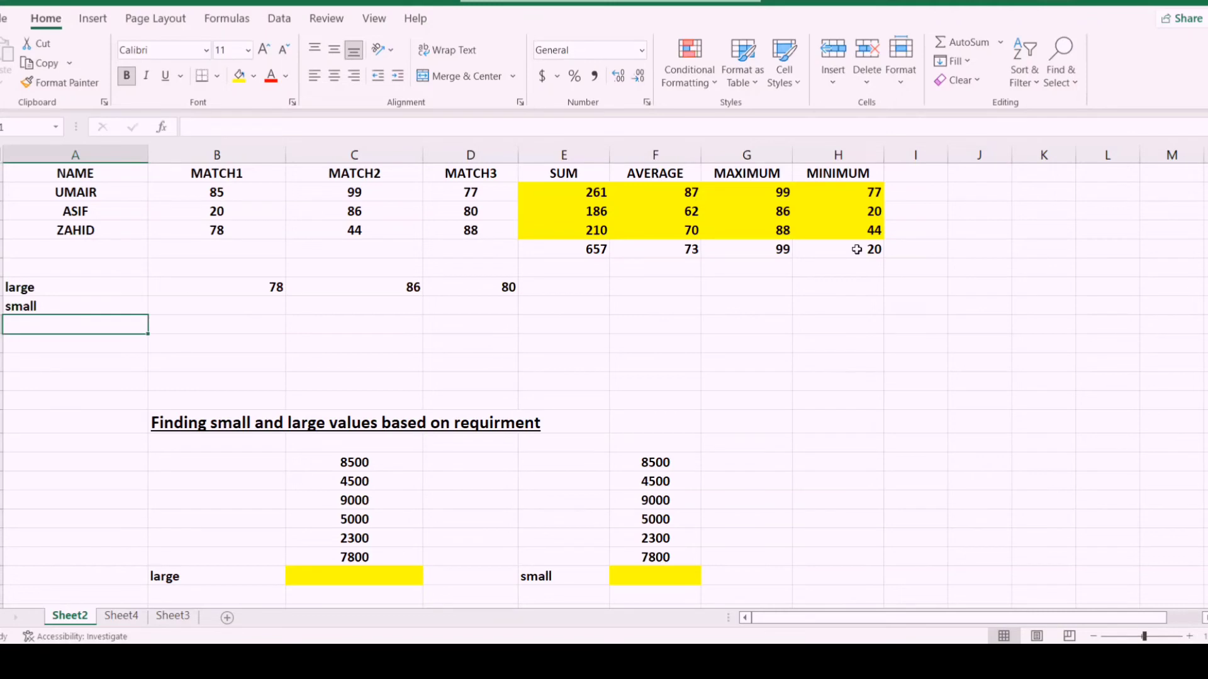
Find the second-lowest MATCH1 score in B10 with =SMALL(B4:B6,2).
{"action": "key", "text": "Up"}
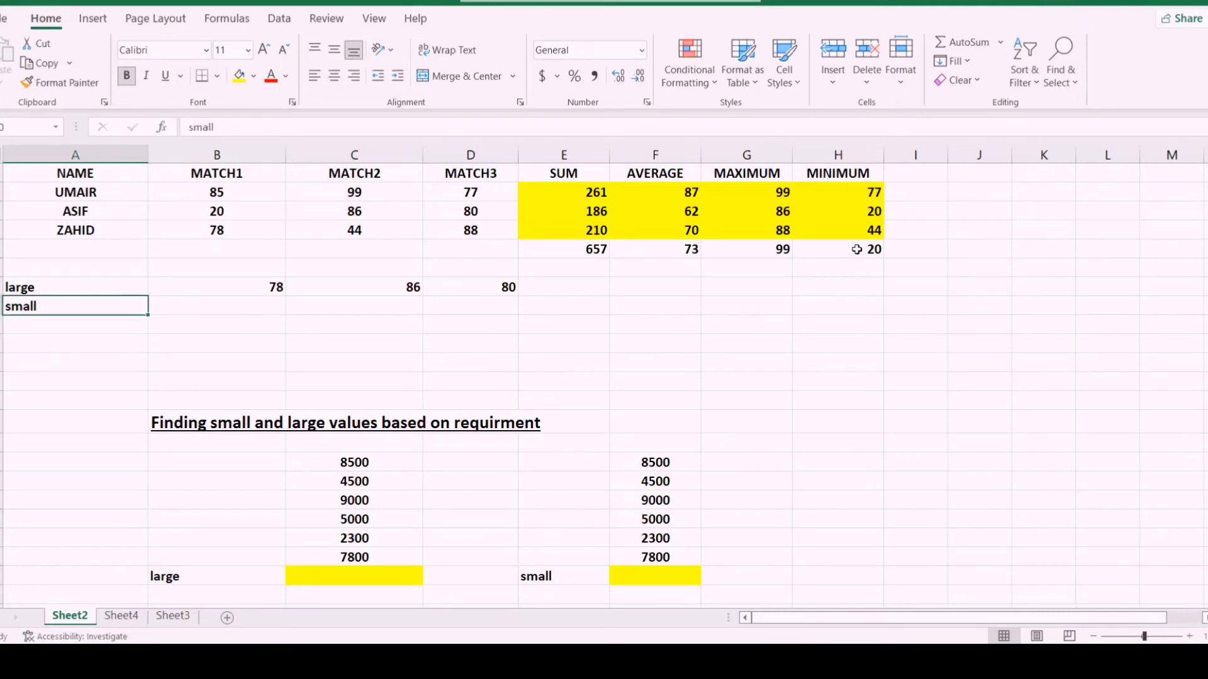
{"action": "key", "text": "Right"}
{"action": "type", "text": "="}
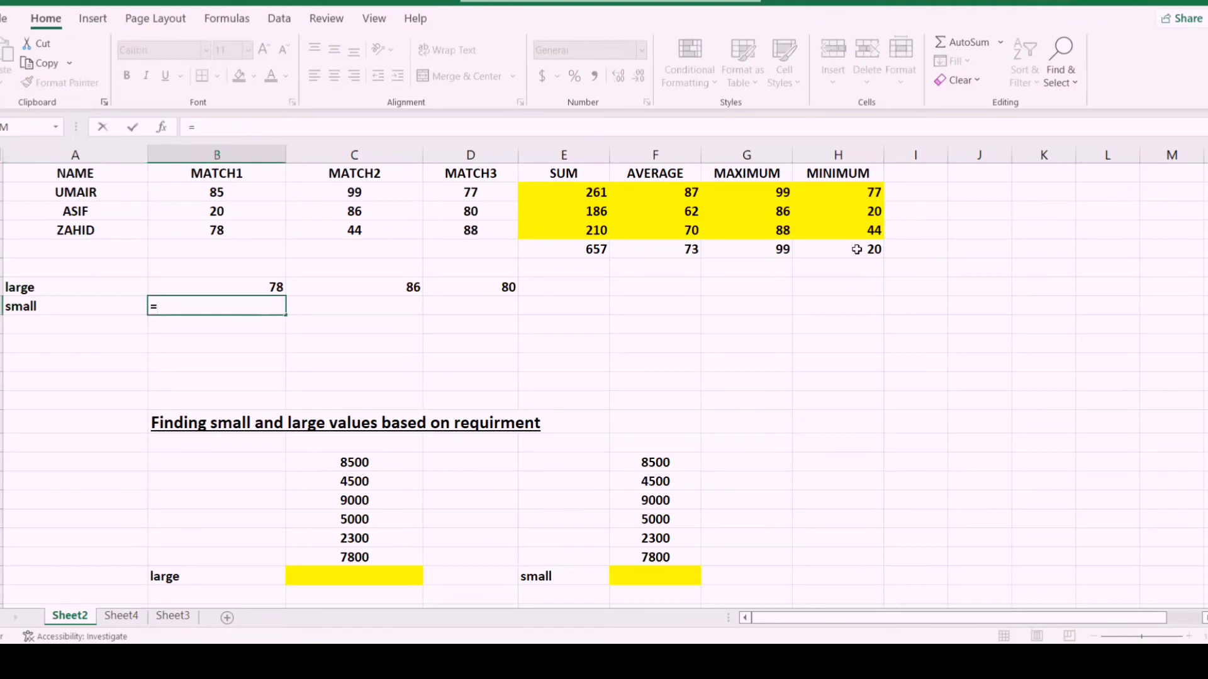
{"action": "type", "text": "small"}
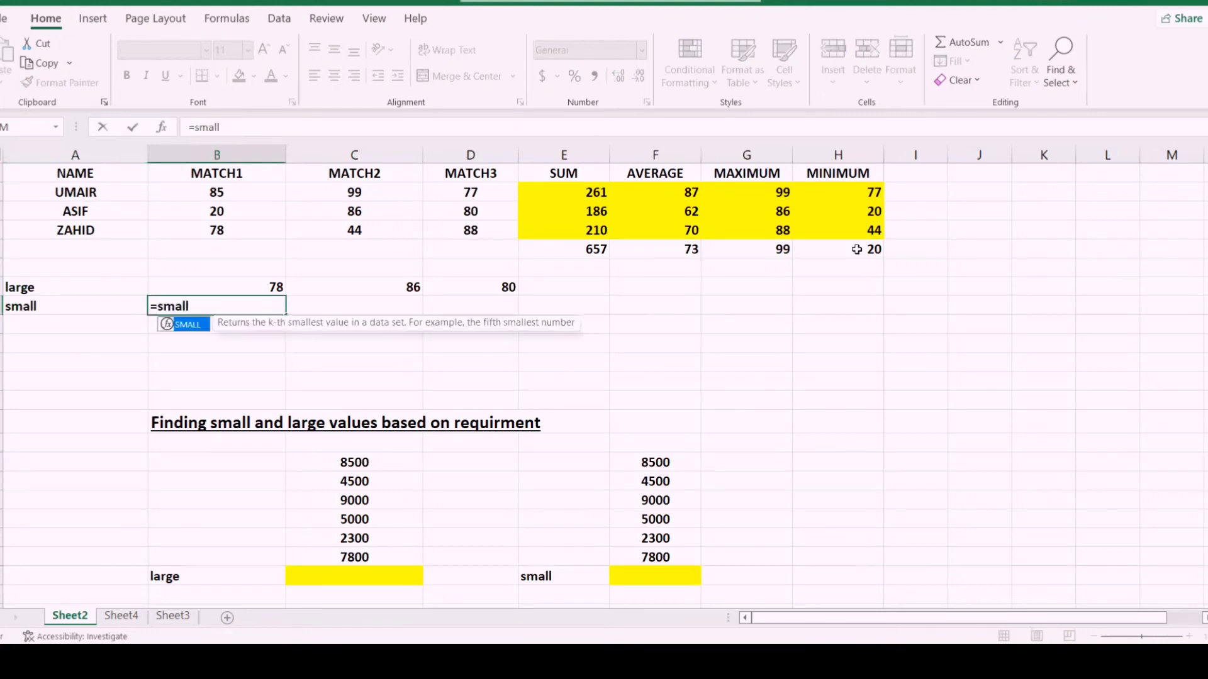
{"action": "type", "text": "("}
{"action": "key", "text": "Up"}
{"action": "key", "text": "Up"}
{"action": "key", "text": "Up"}
{"action": "key", "text": "Up"}
{"action": "key", "text": "Up"}
{"action": "key", "text": "Up"}
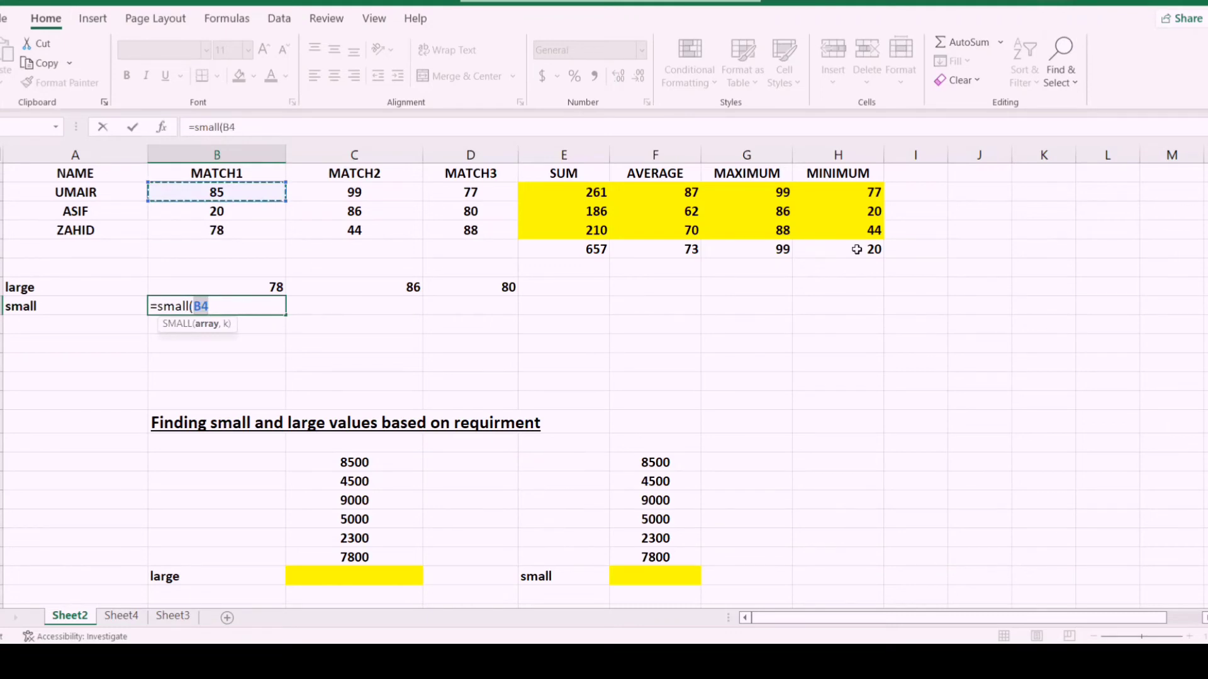
{"action": "key", "text": "shift+Down"}
{"action": "key", "text": "shift+Down"}
{"action": "type", "text": ",2)"}
{"action": "key", "text": "Return"}
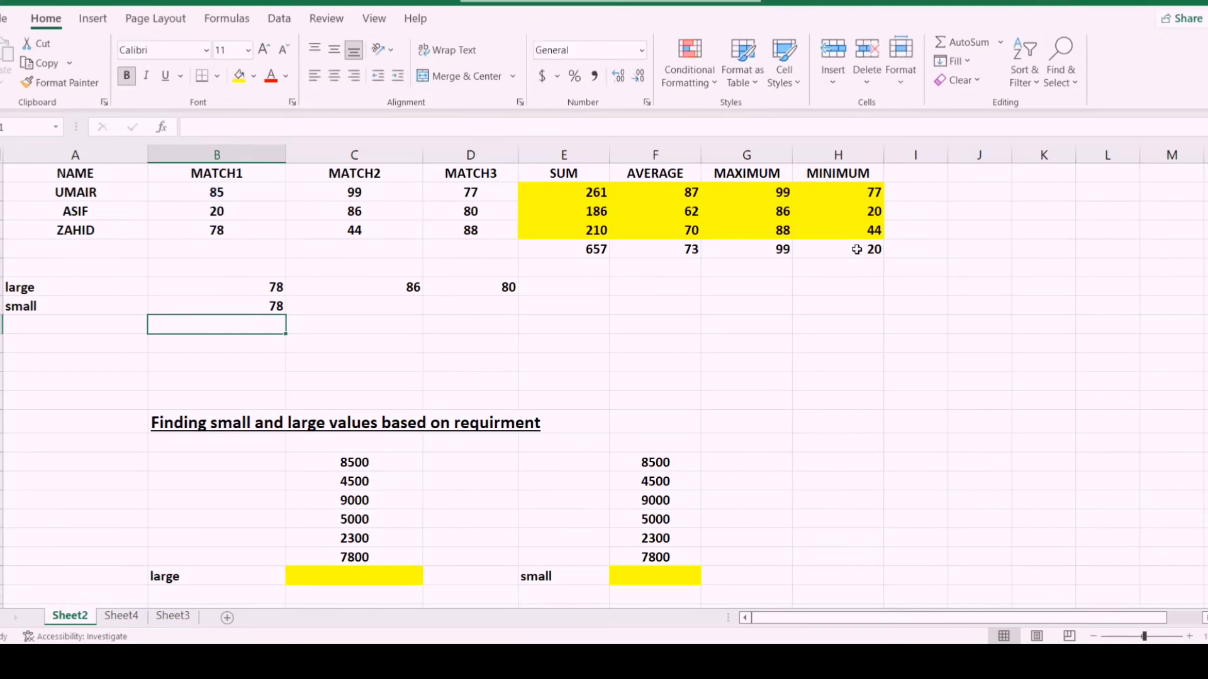
Change the rank argument of the SMALL formula in B10 to 1 and check the edited formula.
{"action": "key", "text": "Up"}
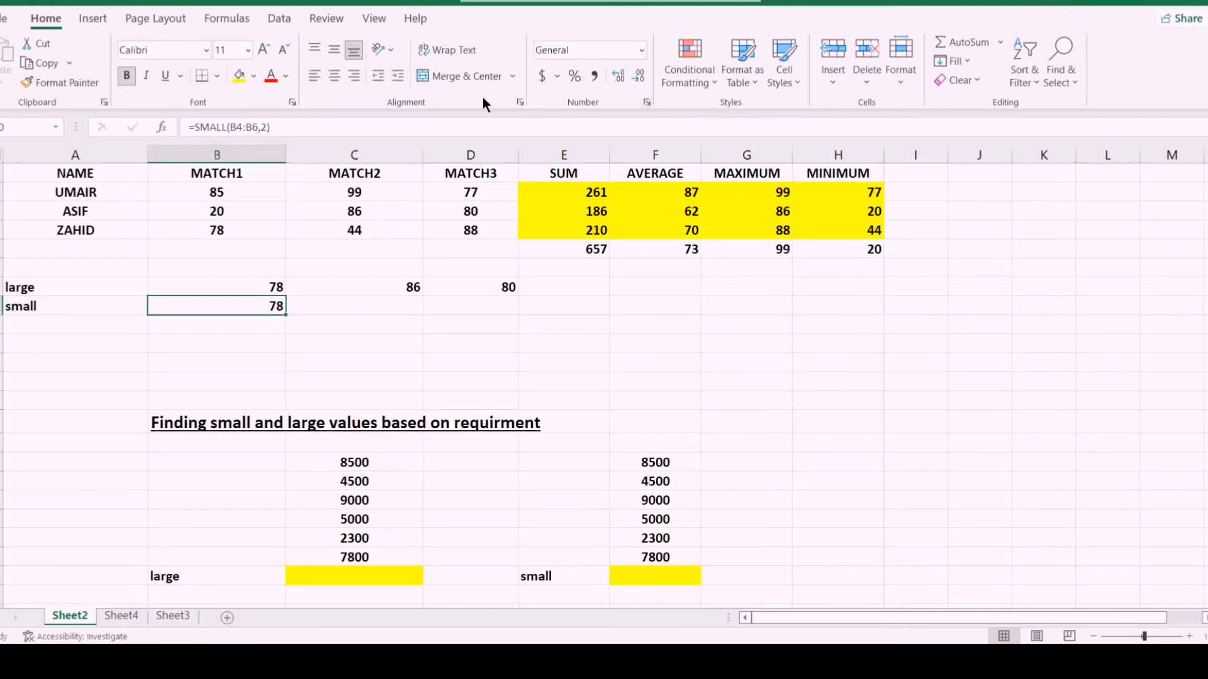
{"action": "left_click", "coordinate": [268, 125]}
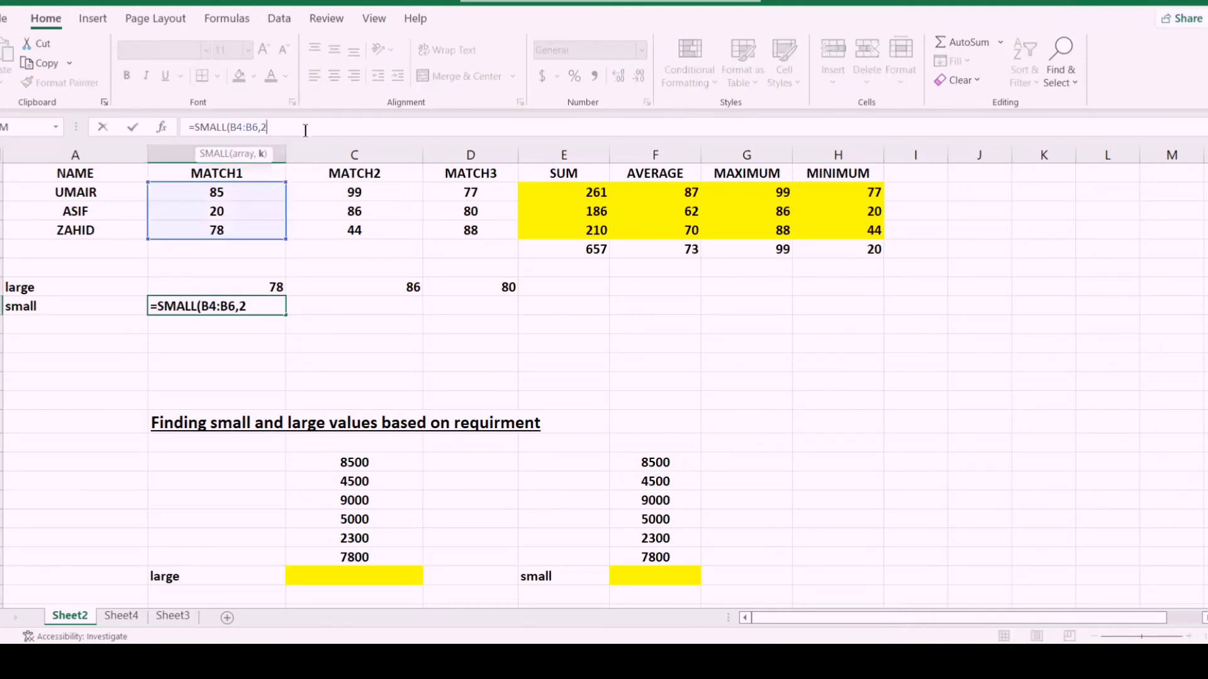
{"action": "key", "text": "BackSpace"}
{"action": "key", "text": "BackSpace"}
{"action": "type", "text": "1"}
{"action": "key", "text": "Return"}
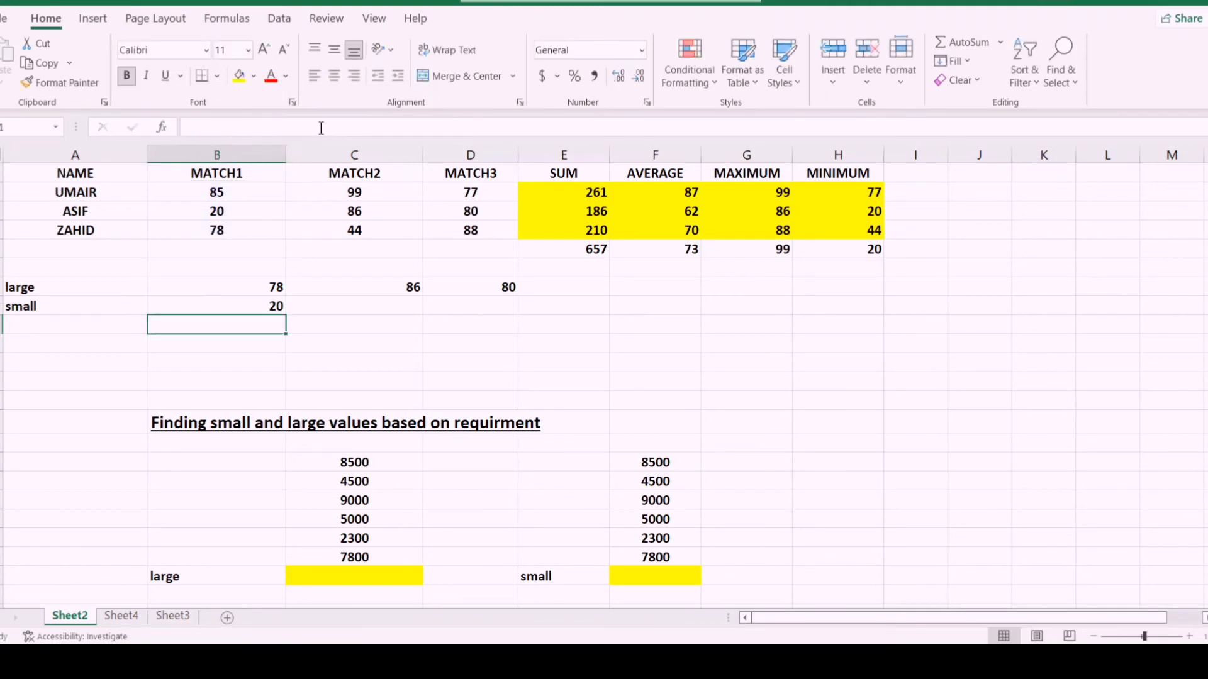
{"action": "key", "text": "Down"}
{"action": "key", "text": "Down"}
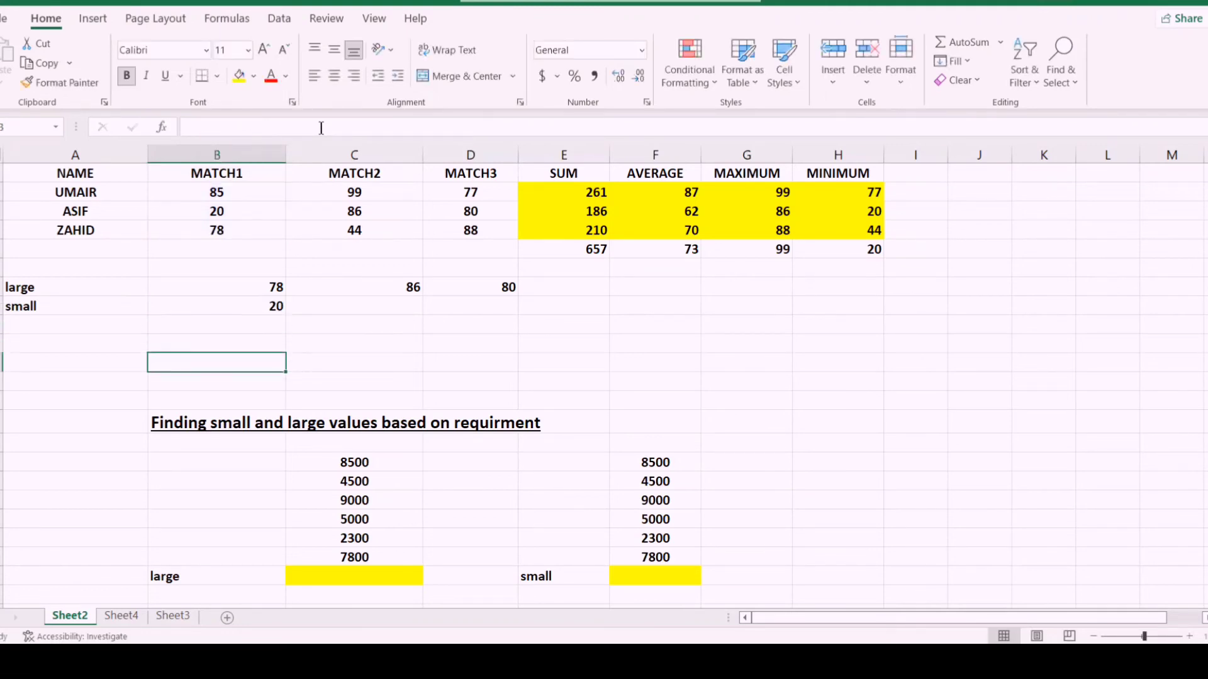
{"action": "key", "text": "Up"}
{"action": "key", "text": "Up"}
{"action": "key", "text": "Up"}
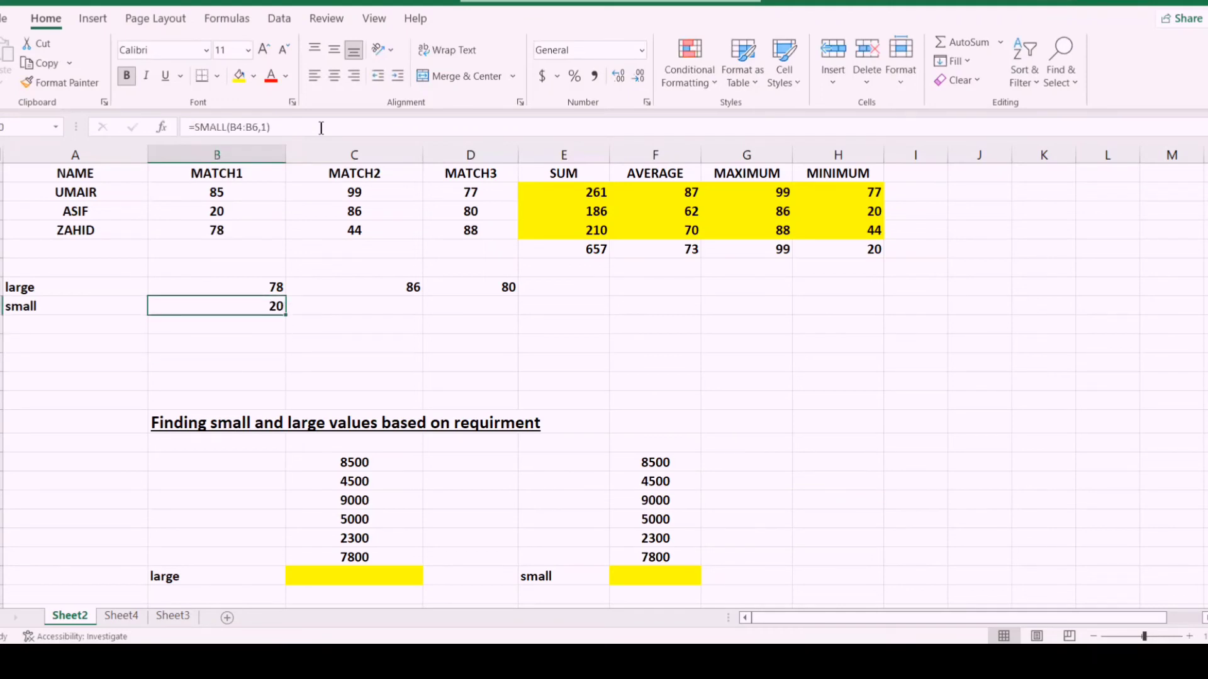
Find the third-largest value of the first number list in the yellow cell C24 with =LARGE(C18:C23,3).
{"action": "key", "text": "Down"}
{"action": "key", "text": "Down"}
{"action": "key", "text": "Down"}
{"action": "key", "text": "Down"}
{"action": "key", "text": "Down"}
{"action": "key", "text": "Down"}
{"action": "key", "text": "Down"}
{"action": "key", "text": "Down"}
{"action": "key", "text": "Down"}
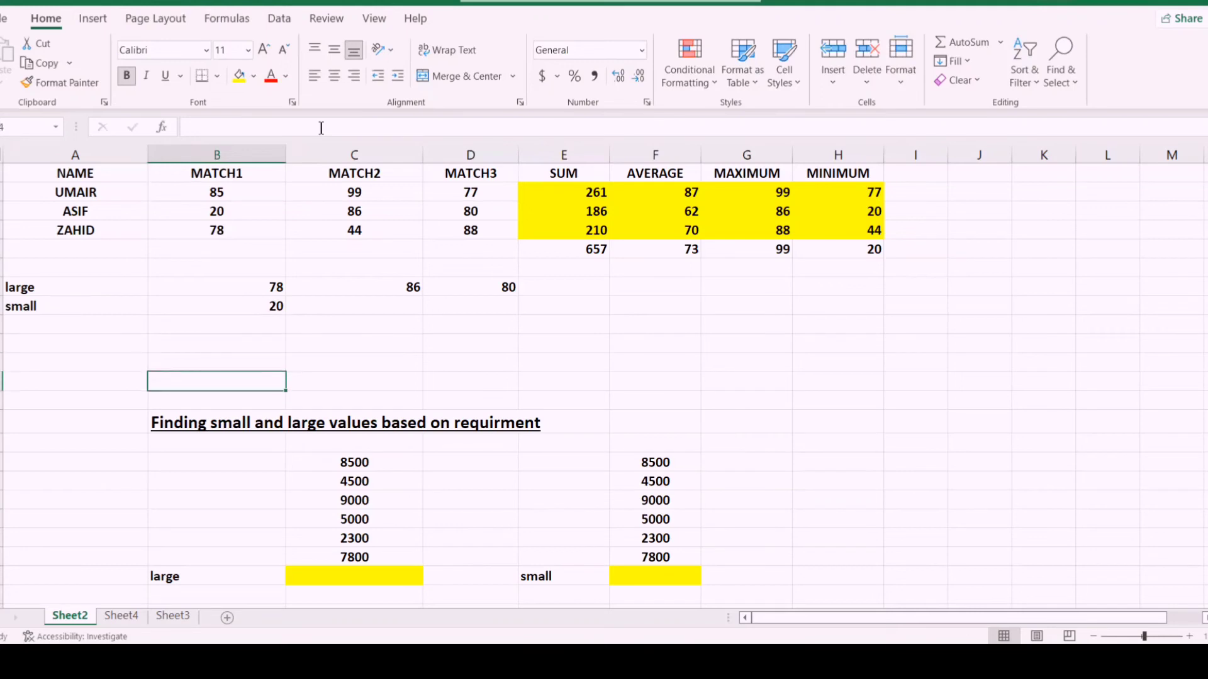
{"action": "key", "text": "Right"}
{"action": "key", "text": "Down"}
{"action": "key", "text": "Down"}
{"action": "key", "text": "Down"}
{"action": "key", "text": "Down"}
{"action": "key", "text": "Down"}
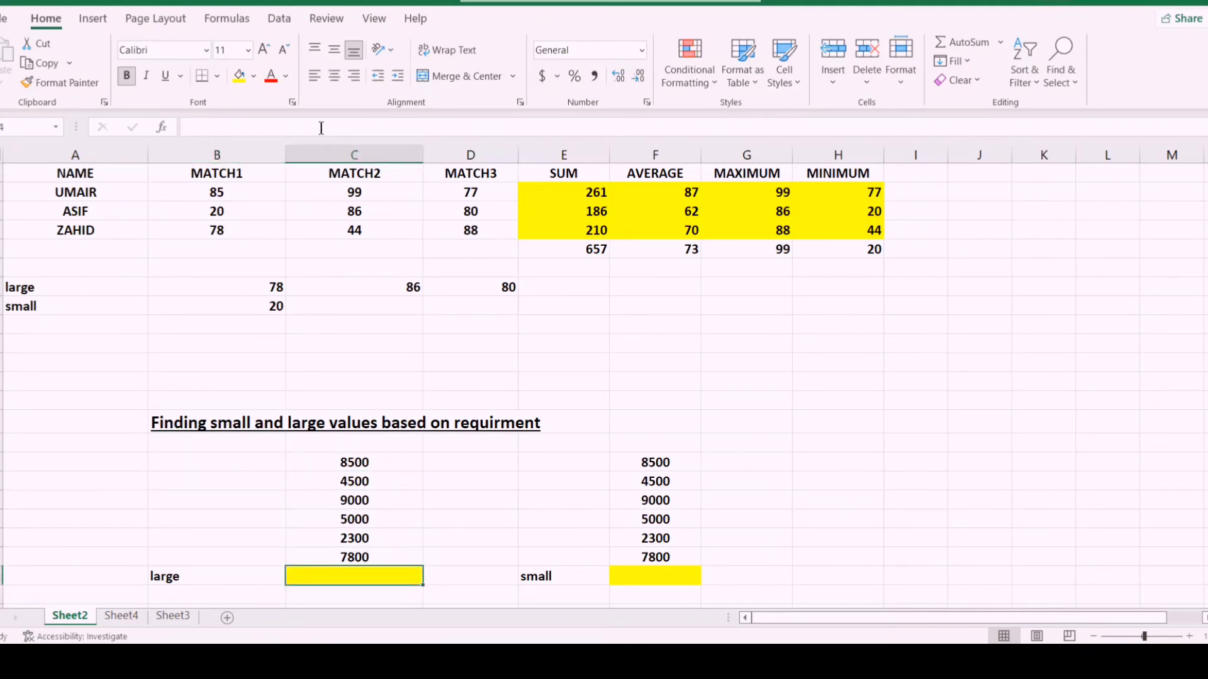
{"action": "type", "text": "="}
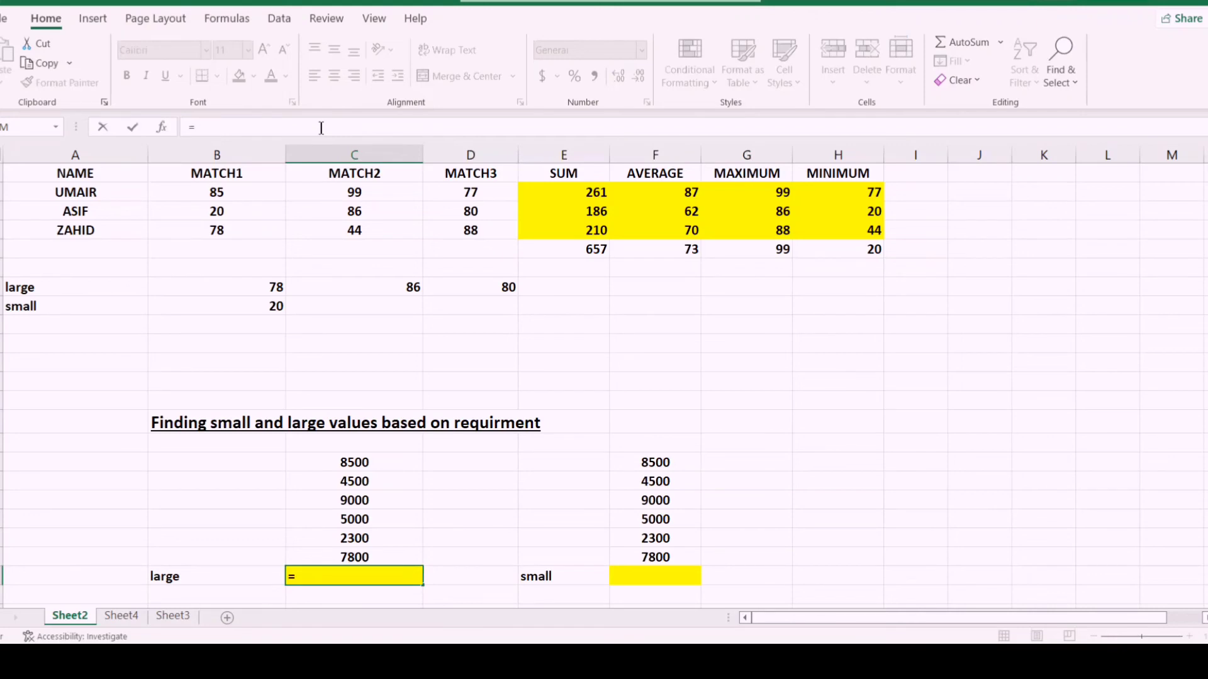
{"action": "type", "text": "large("}
{"action": "key", "text": "Up"}
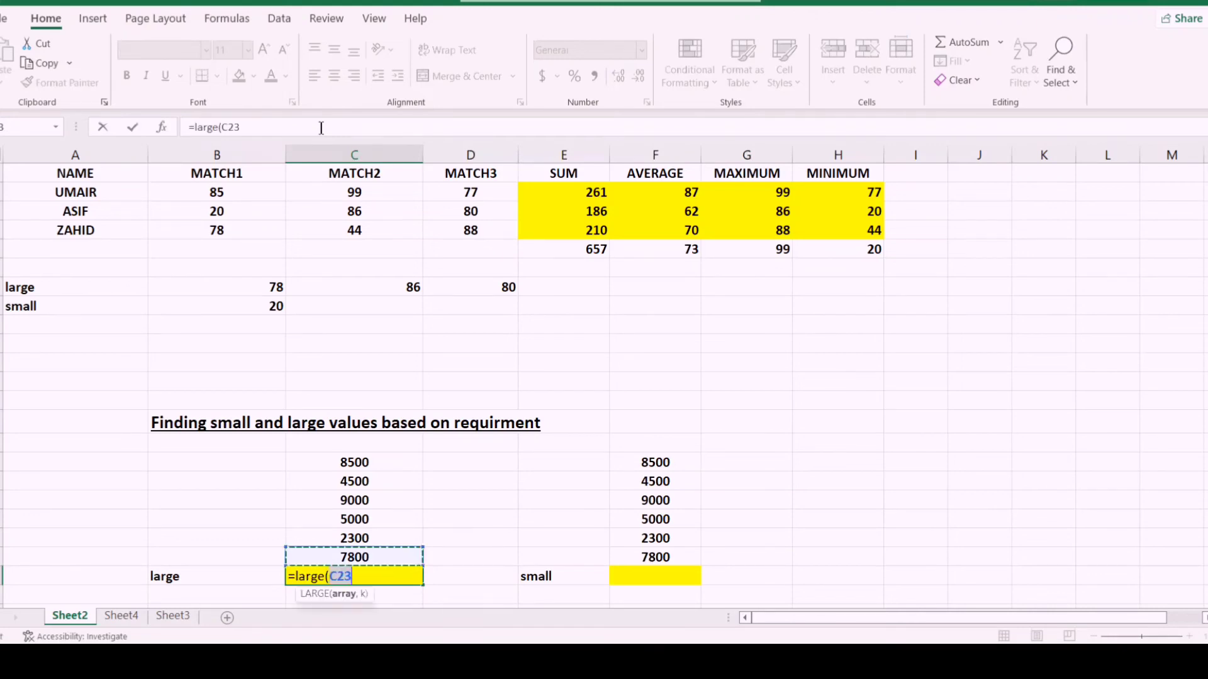
{"action": "key", "text": "shift+Up"}
{"action": "key", "text": "shift+Up"}
{"action": "key", "text": "shift+Up"}
{"action": "key", "text": "shift+Up"}
{"action": "key", "text": "shift+Up"}
{"action": "type", "text": ",3)"}
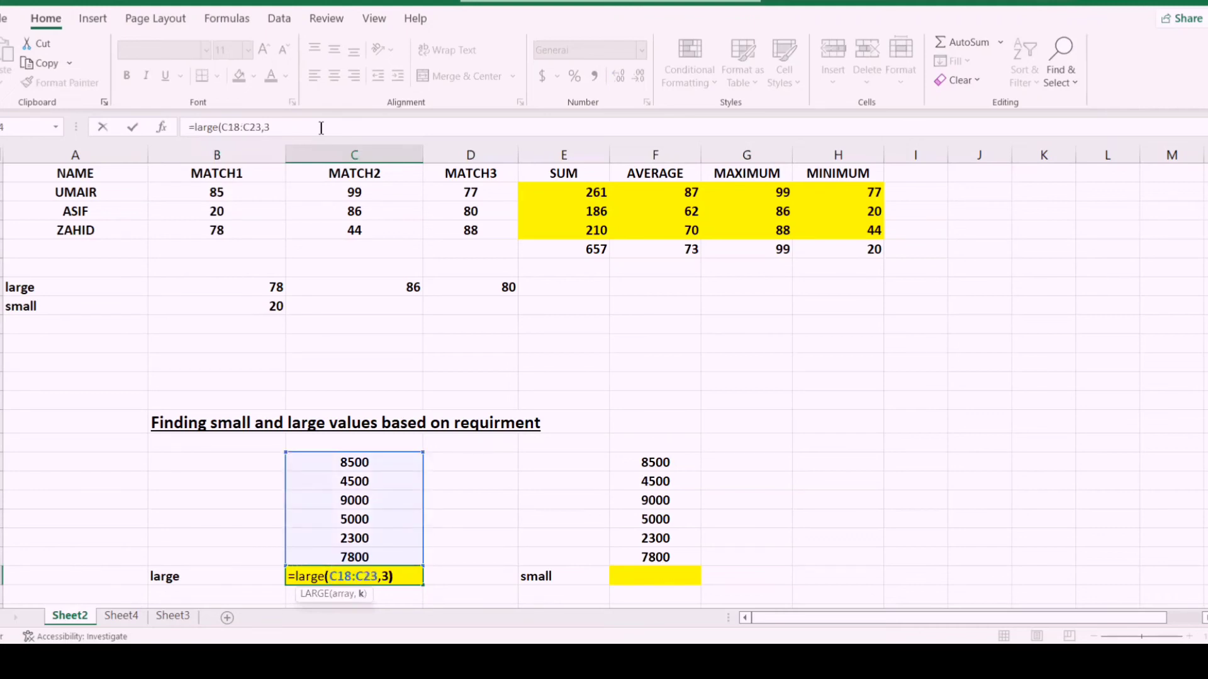
{"action": "key", "text": "Return"}
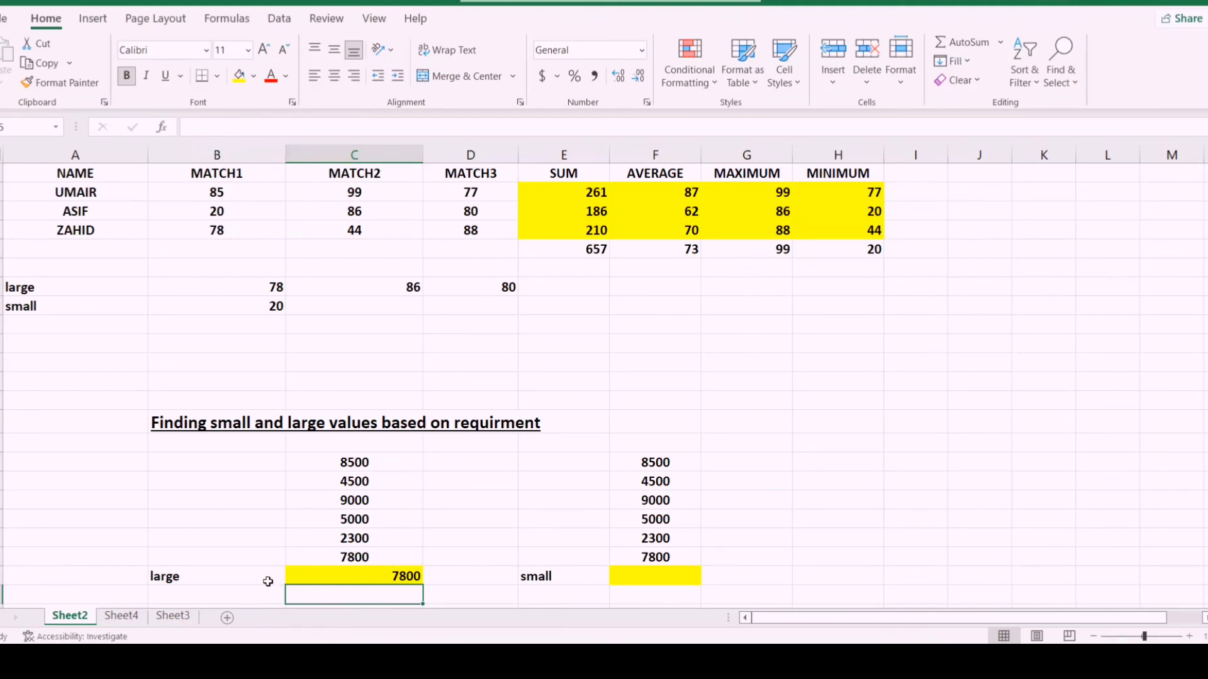
Find the third-smallest value of the second number list in the yellow cell F24 with =SMALL(F18:F23,3).
{"action": "left_click", "coordinate": [402, 576]}
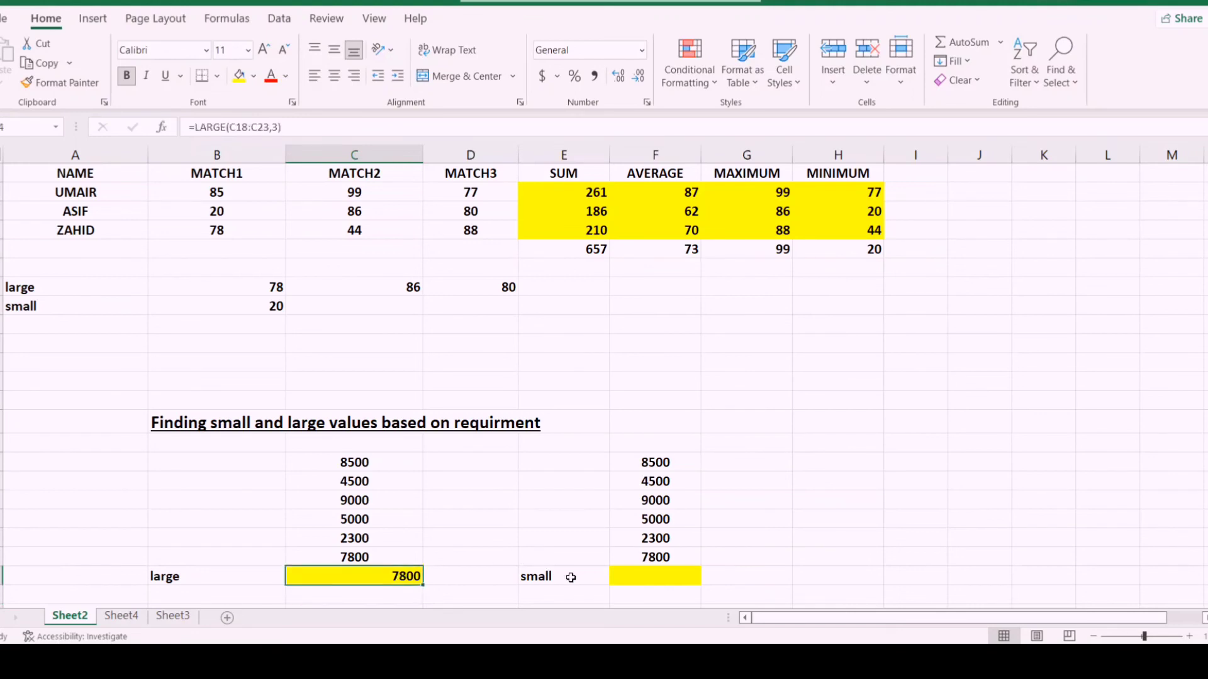
{"action": "left_click", "coordinate": [631, 579]}
{"action": "type", "text": "="}
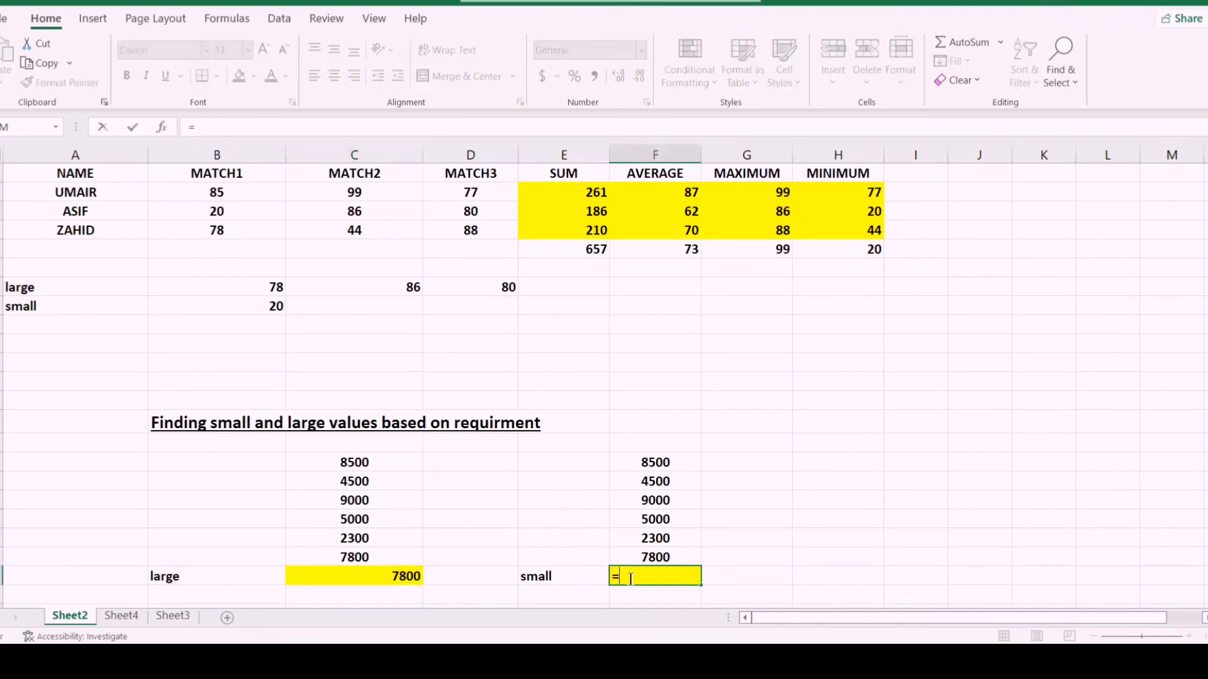
{"action": "type", "text": "small"}
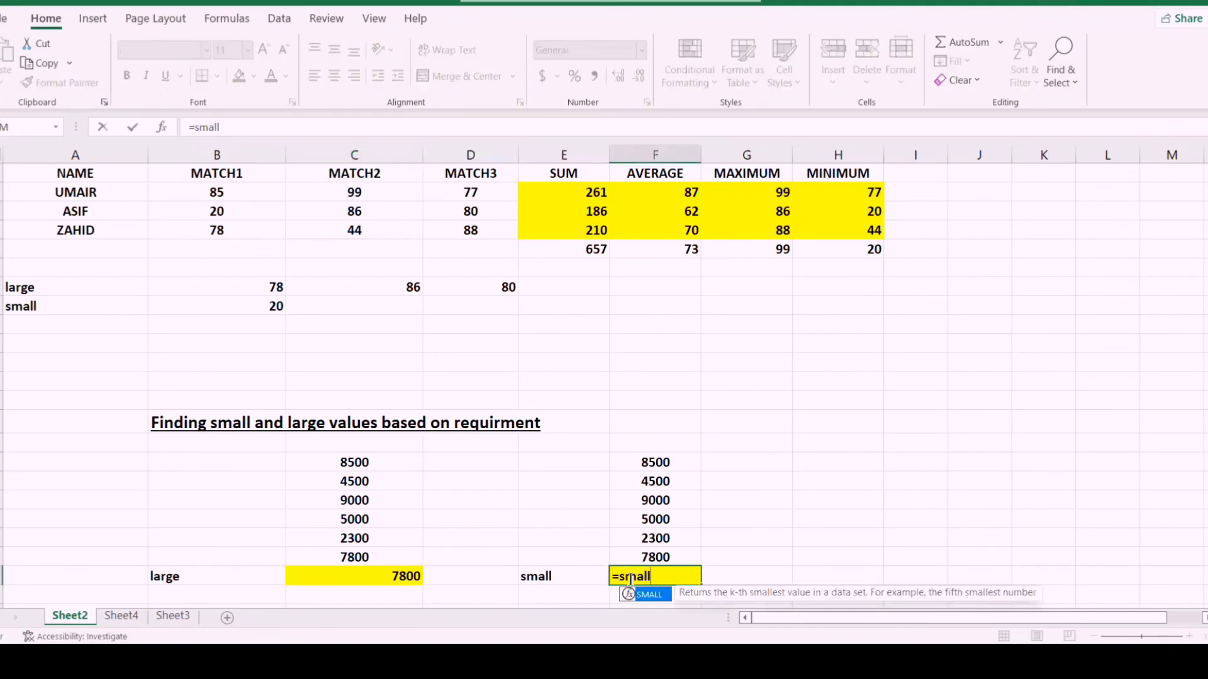
{"action": "type", "text": "("}
{"action": "key", "text": "Up"}
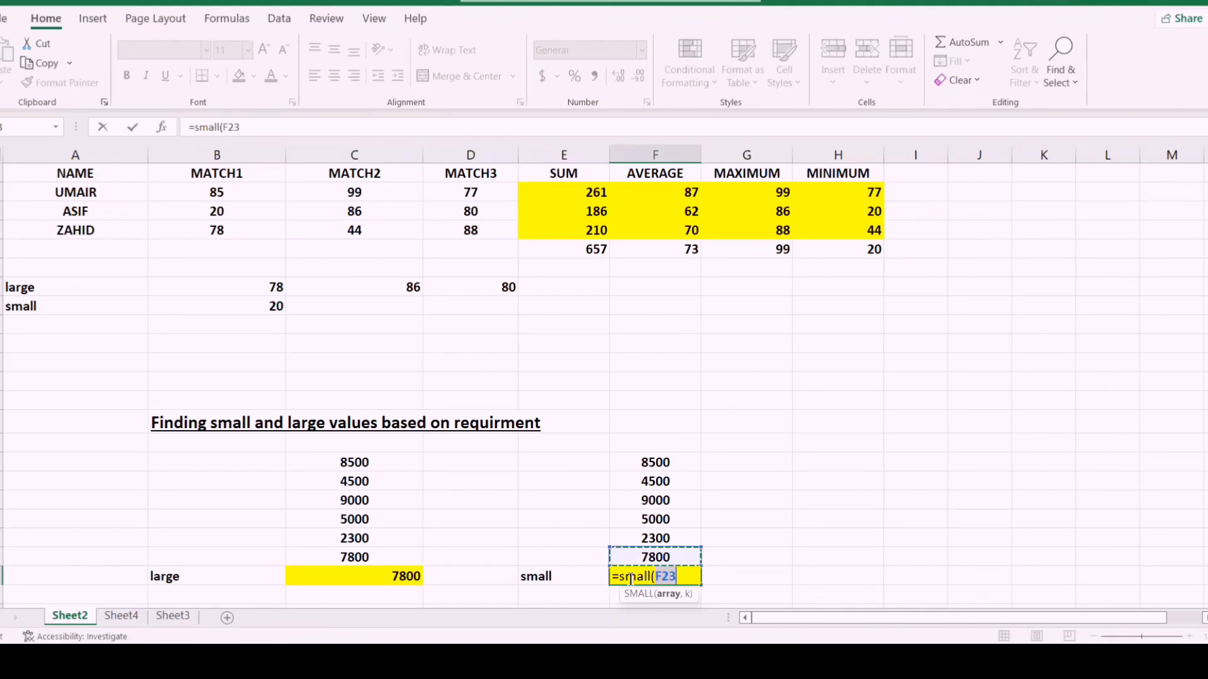
{"action": "key", "text": "ctrl+shift+Up"}
{"action": "type", "text": ","}
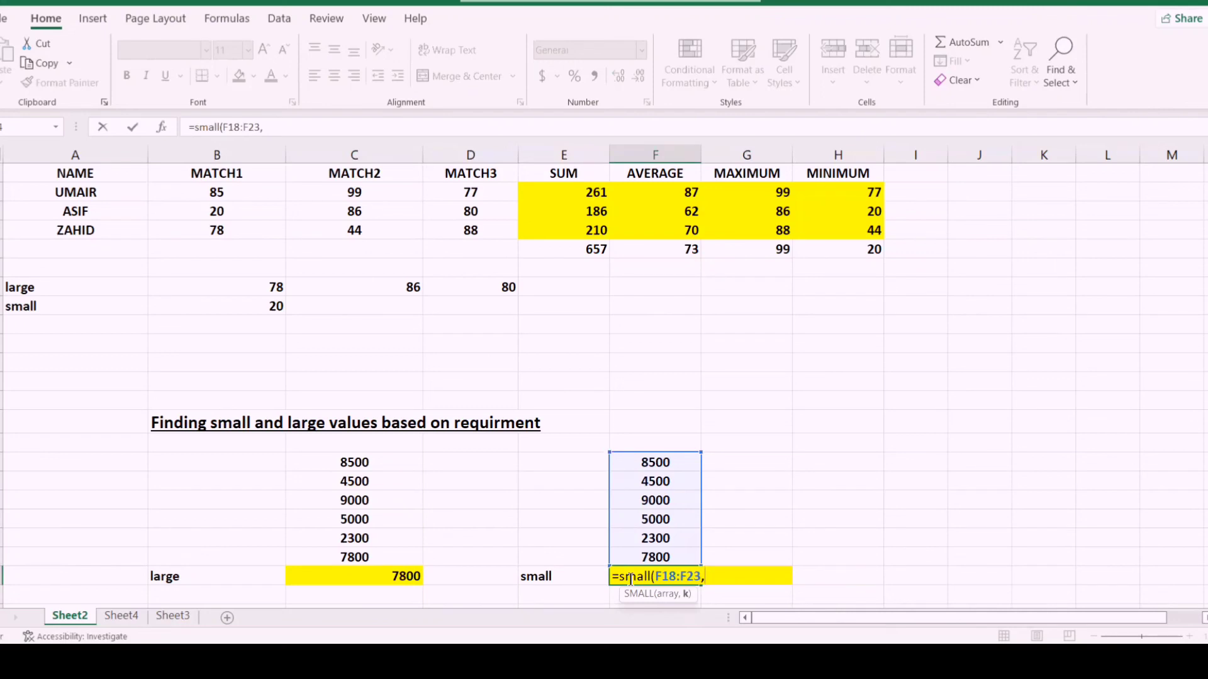
{"action": "type", "text": "3)"}
{"action": "key", "text": "Return"}
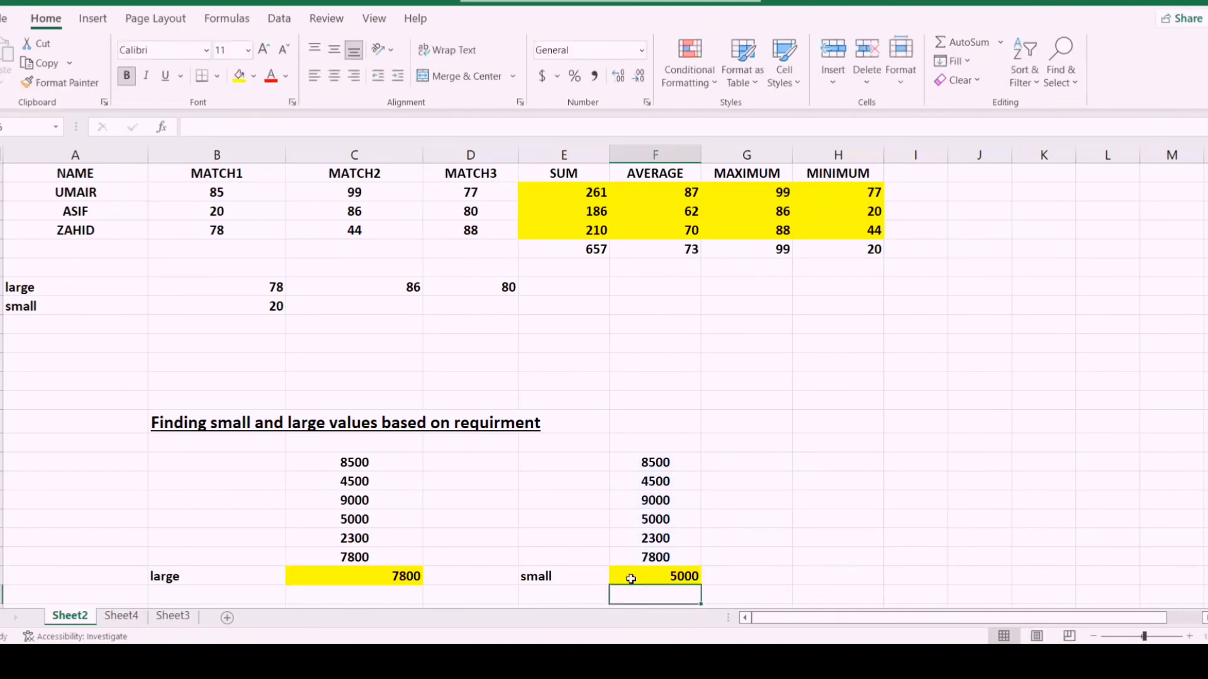